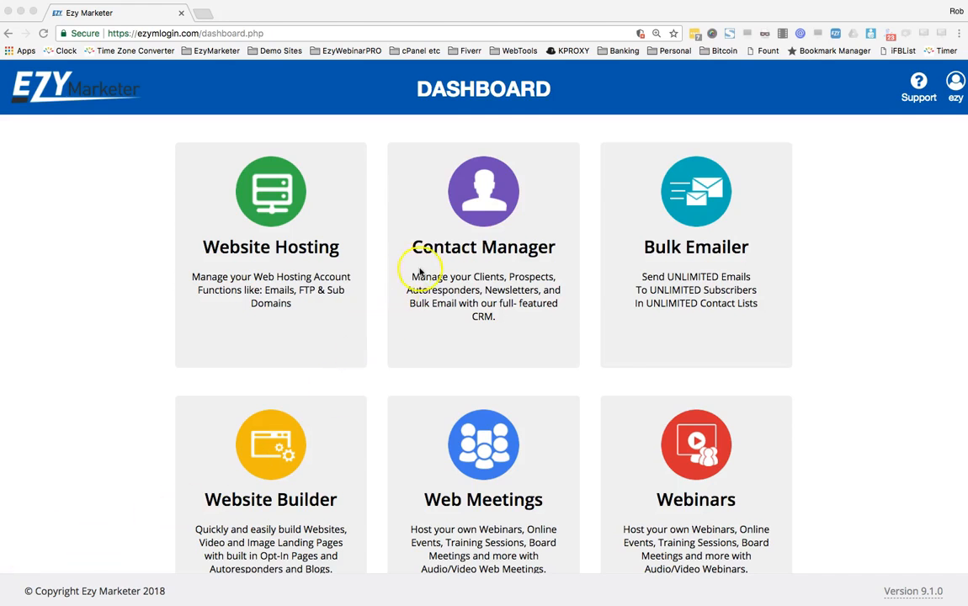
# Open the Contact Manager card on the Ezy Marketer dashboard
pyautogui.click(483, 249)
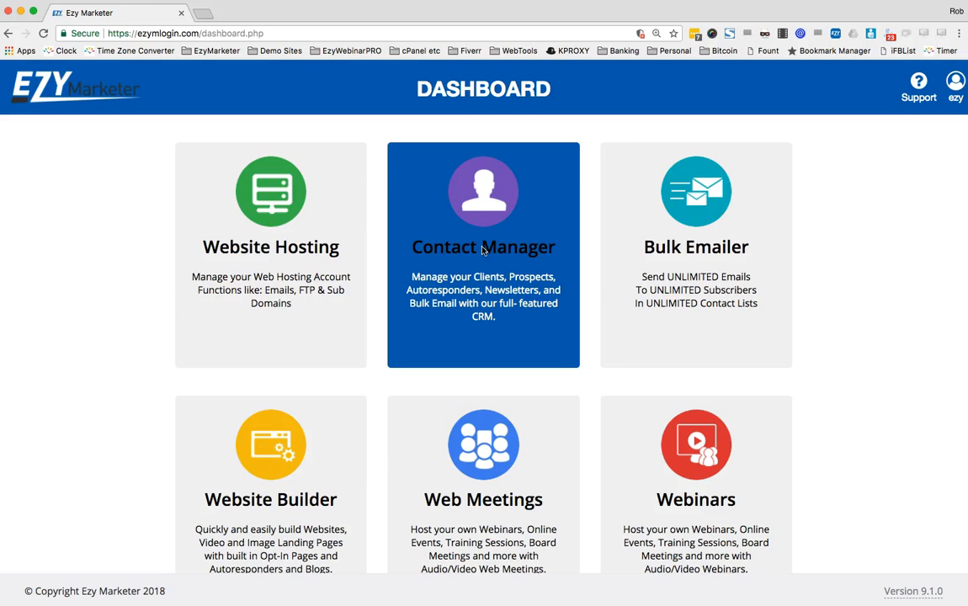
pyautogui.click(484, 250)
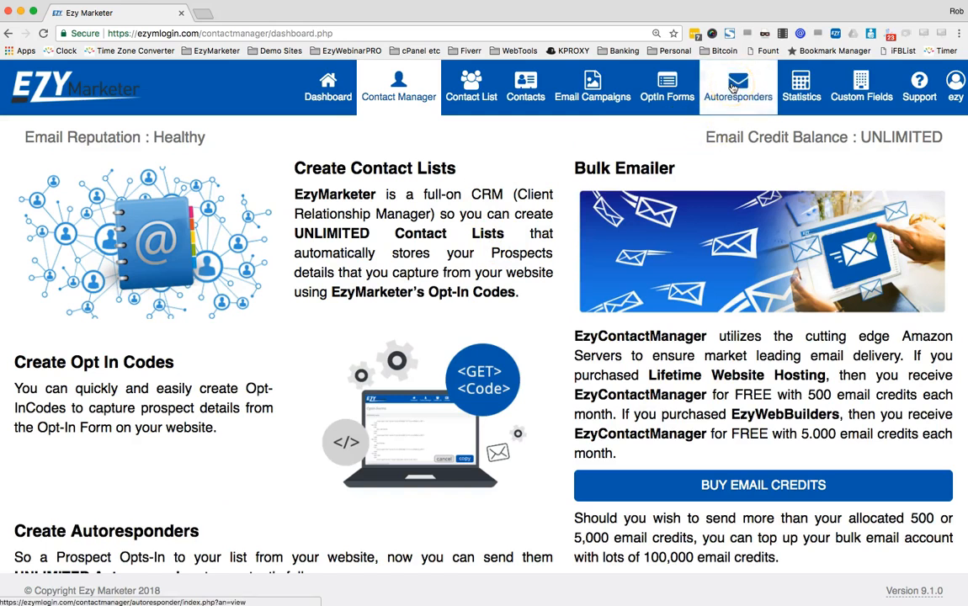
# Go to Autoresponders and view the Webinar Replay TEST list's autoresponders
pyautogui.click(733, 86)
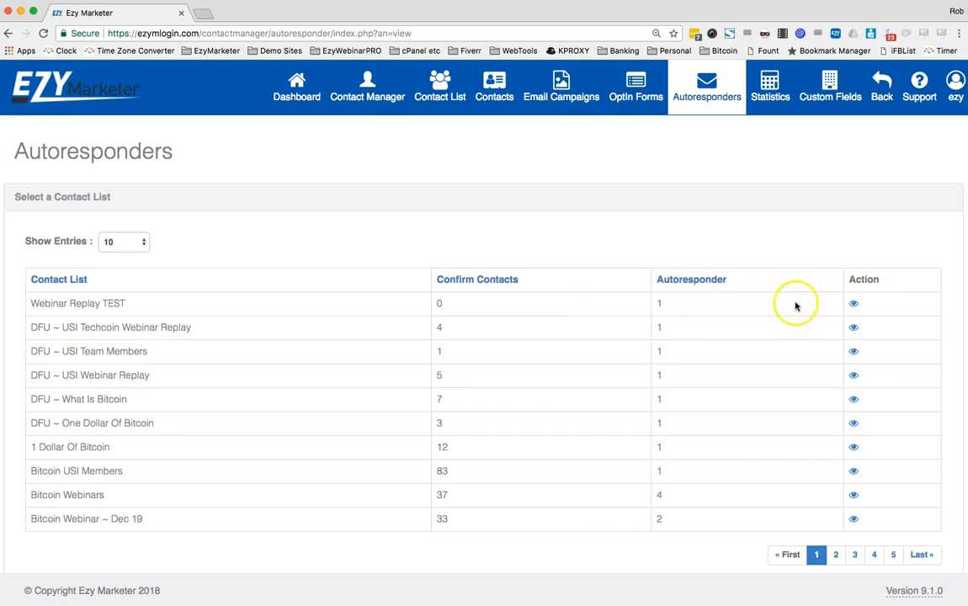
pyautogui.click(855, 305)
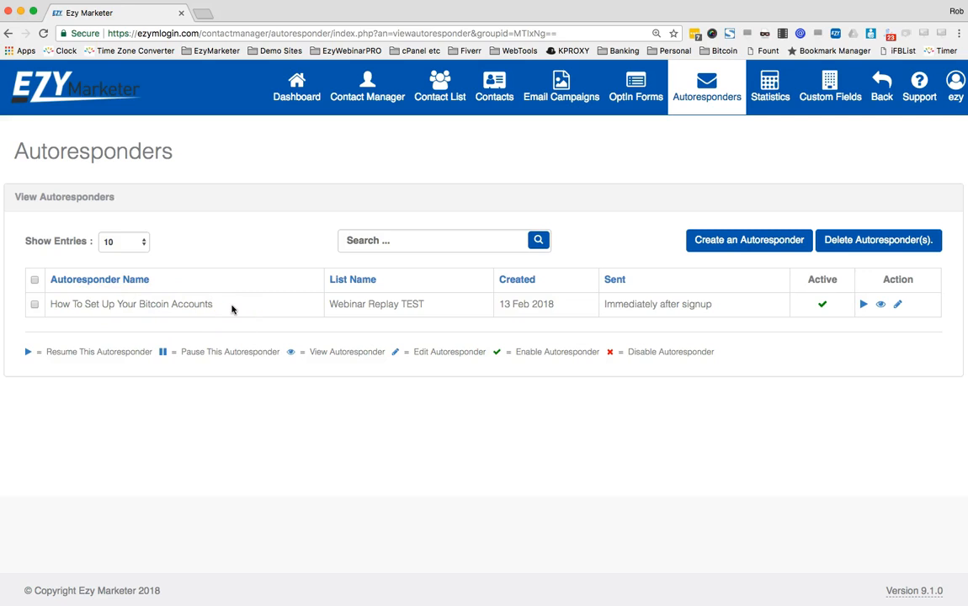
# Open the 'How To Set Up Your Bitcoin Accounts' autoresponder in edit mode
pyautogui.click(898, 305)
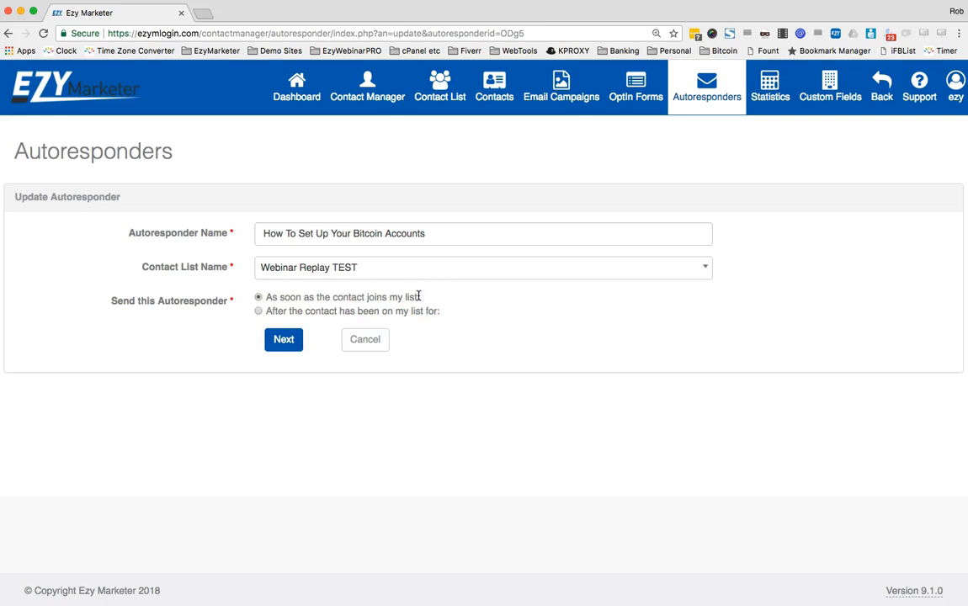
# Continue to the email details and review the subject line and message body
pyautogui.click(283, 340)
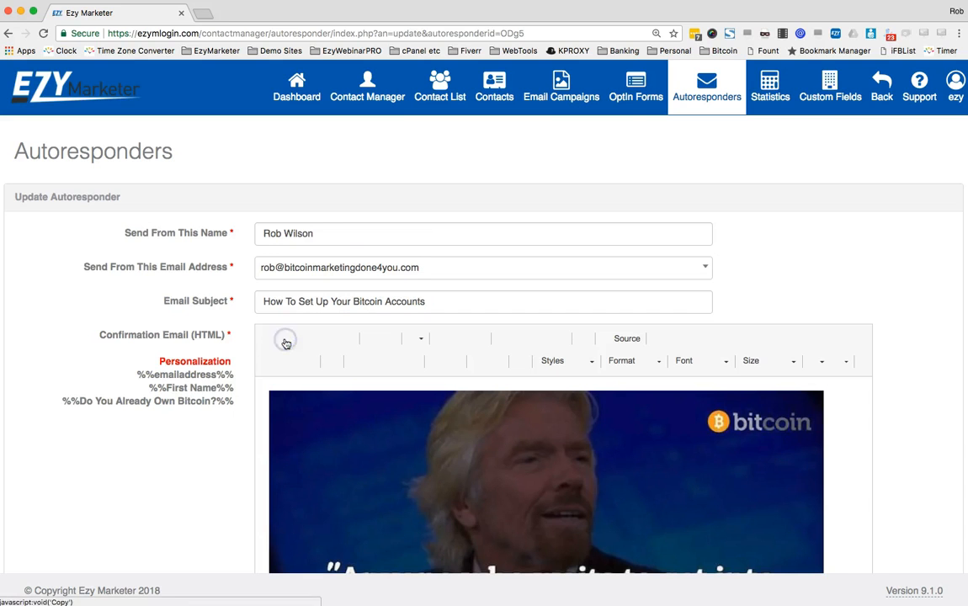
pyautogui.scroll(-2, 882, 379)
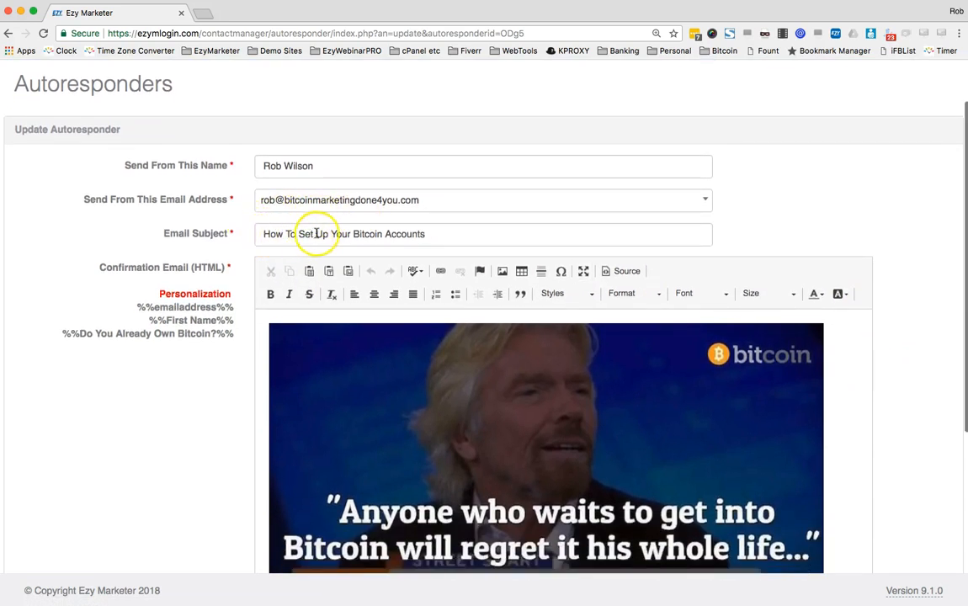
pyautogui.moveTo(430, 234)
pyautogui.mouseDown()
pyautogui.moveTo(255, 234)
pyautogui.moveTo(427, 232)
pyautogui.mouseUp()
pyautogui.scroll(-1, 427, 231)
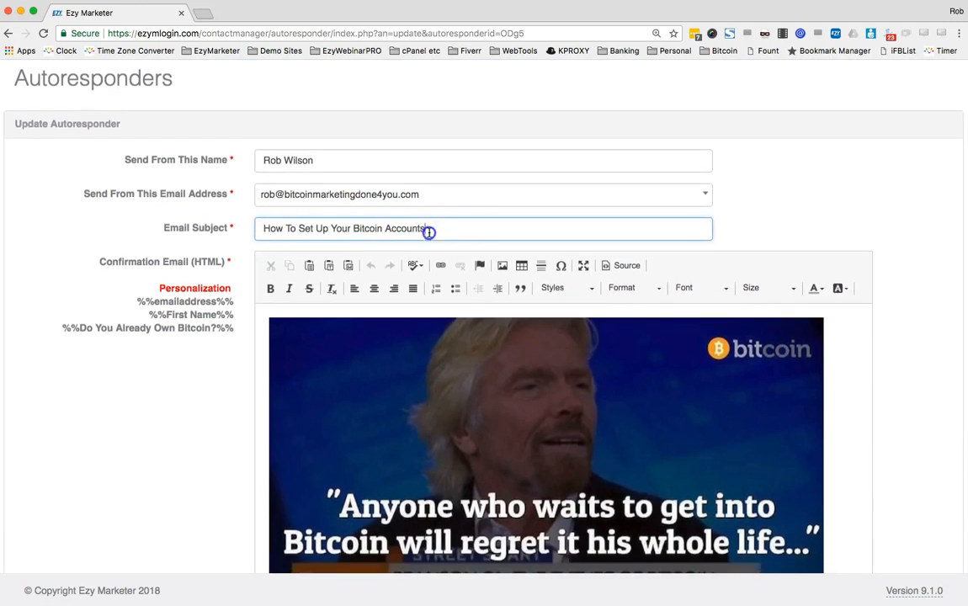
pyautogui.scroll(-1, 453, 223)
pyautogui.scroll(-4, 453, 223)
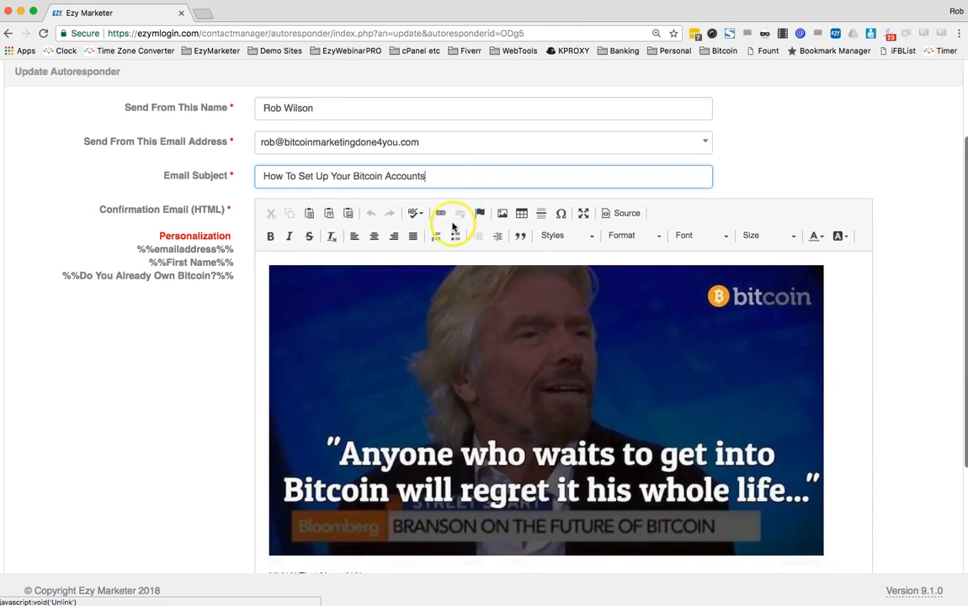
pyautogui.scroll(5, 453, 229)
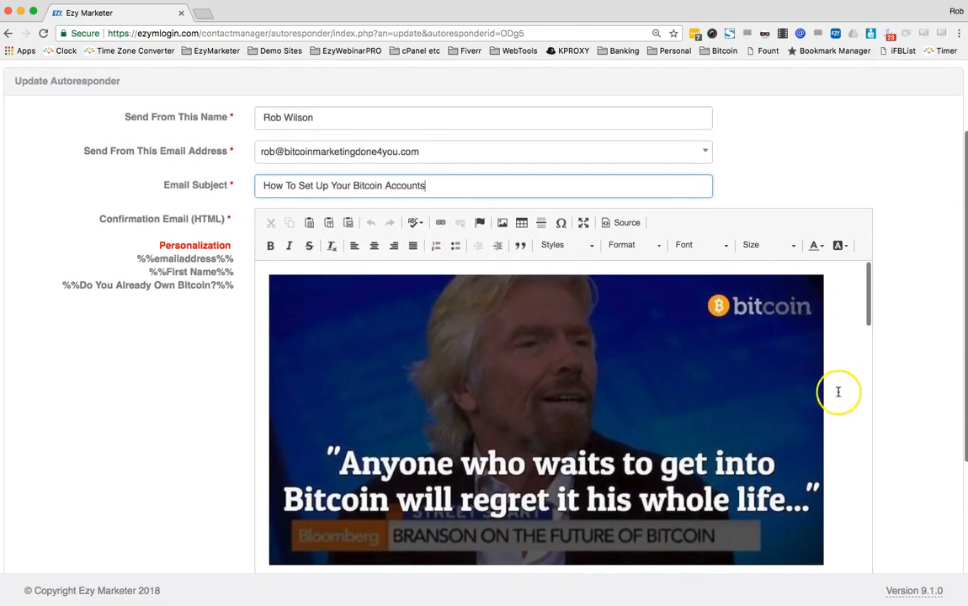
pyautogui.scroll(-2, 865, 388)
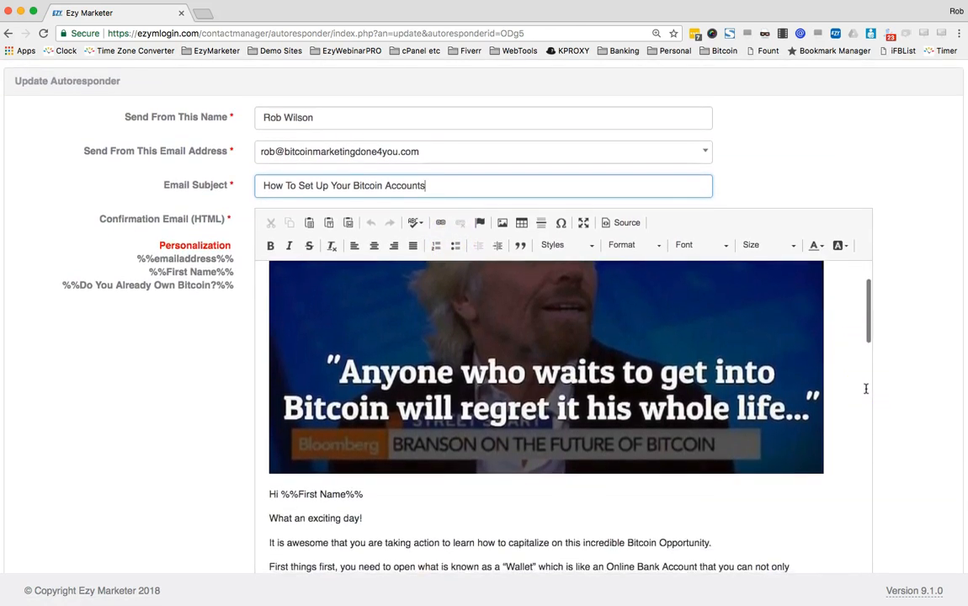
pyautogui.scroll(2, 791, 396)
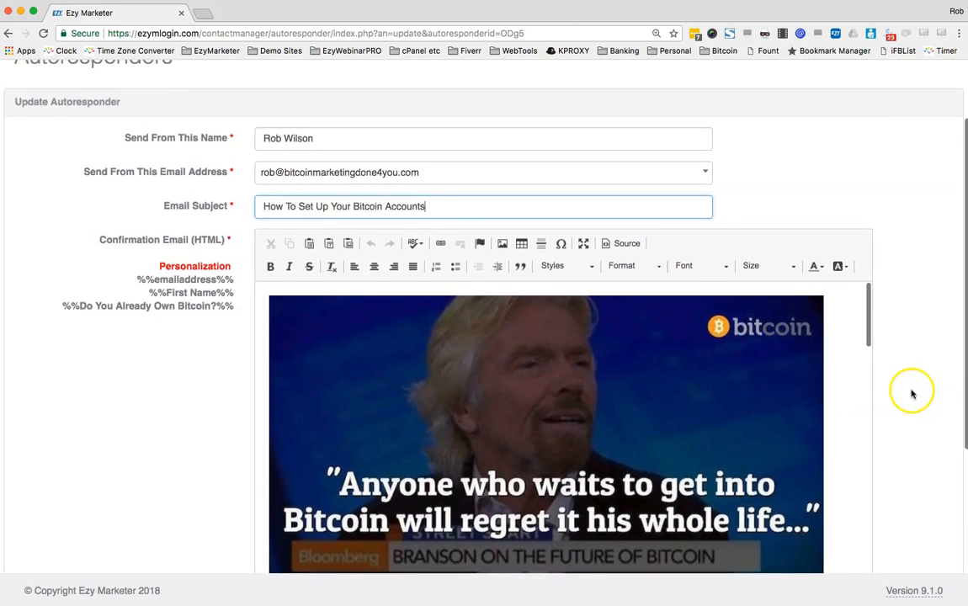
pyautogui.scroll(-5, 907, 393)
pyautogui.scroll(-2, 910, 394)
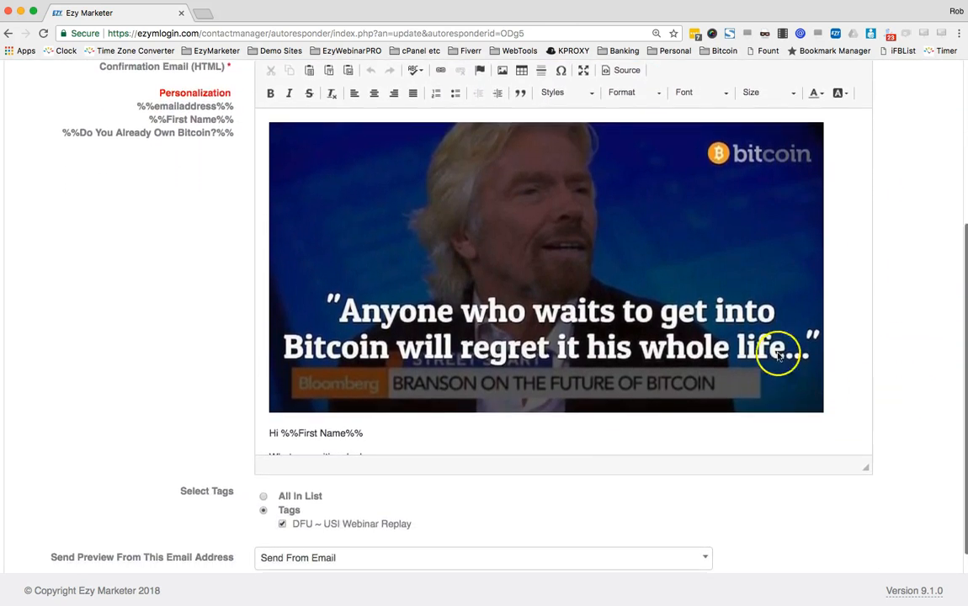
pyautogui.scroll(-2, 705, 319)
pyautogui.scroll(-1, 706, 318)
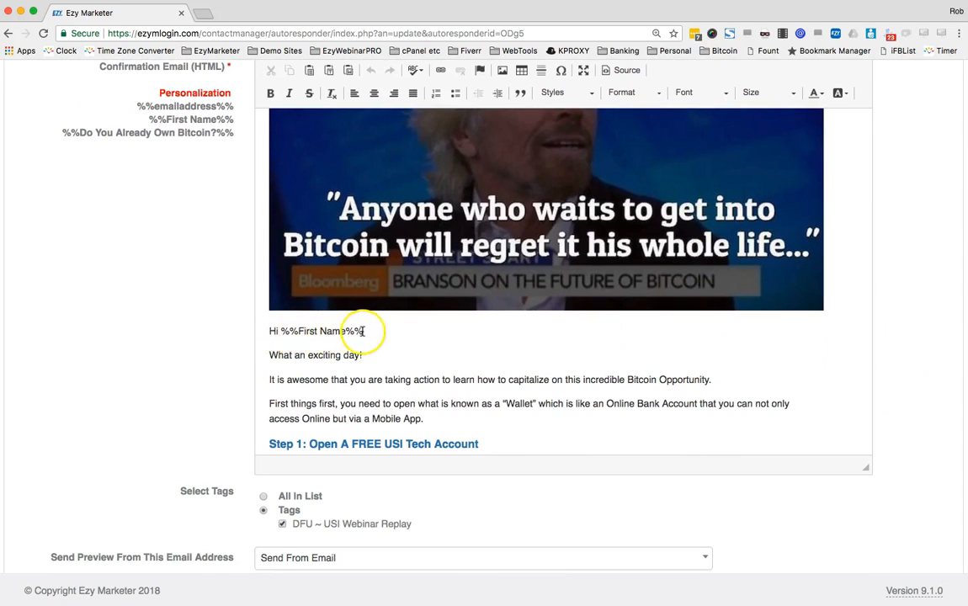
# Inspect the greeting's first-name personalisation tag against the Personalization tags list
pyautogui.moveTo(365, 331); pyautogui.dragTo(281, 331)
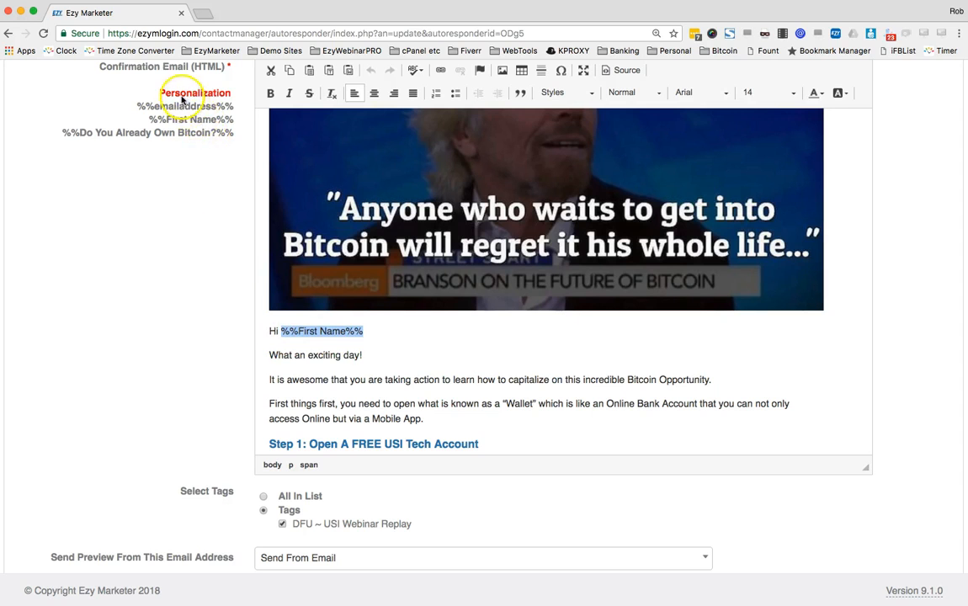
pyautogui.click(148, 120)
pyautogui.moveTo(153, 120); pyautogui.dragTo(228, 120)
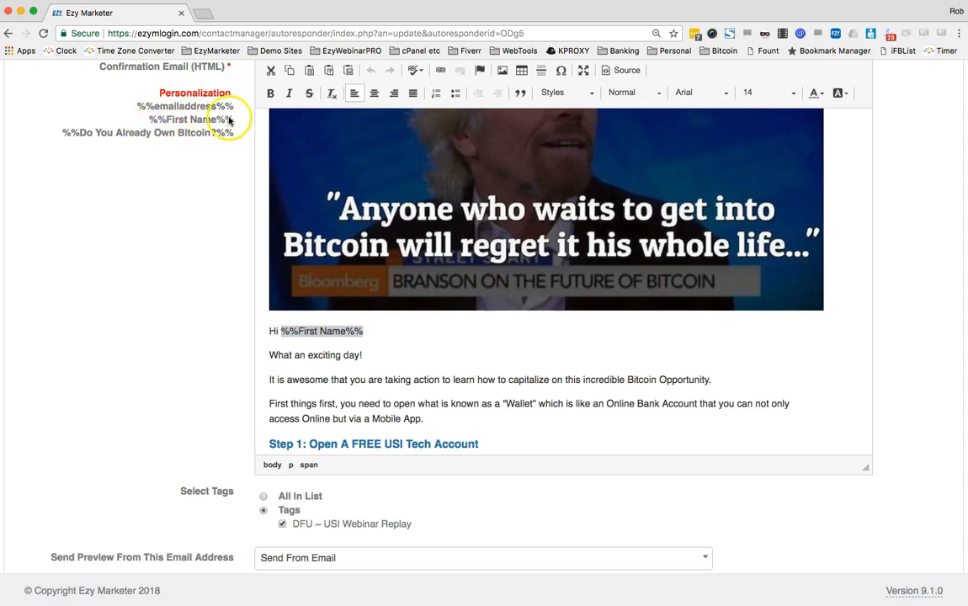
pyautogui.scroll(1, 229, 122)
pyautogui.click(421, 365)
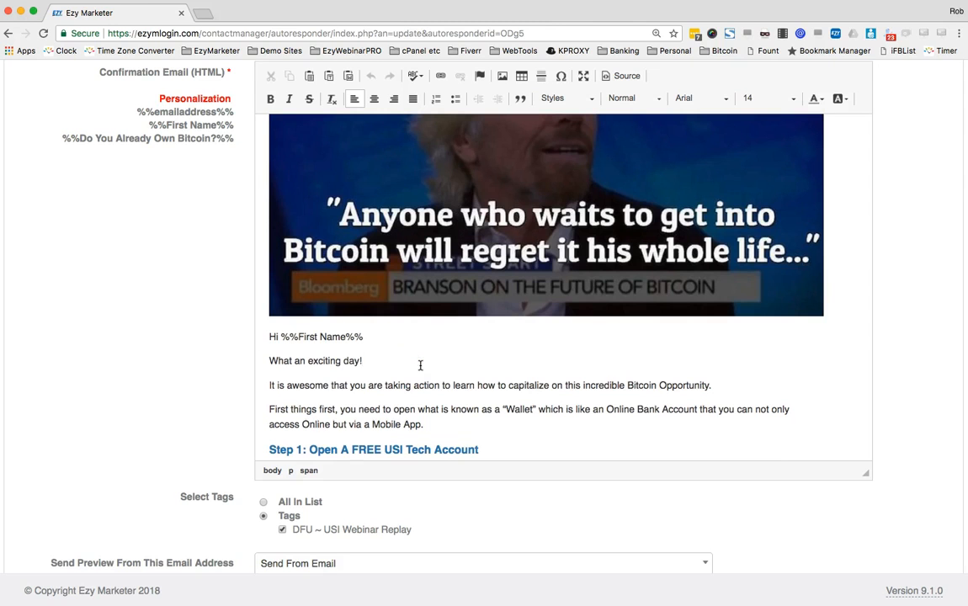
pyautogui.scroll(-5, 421, 365)
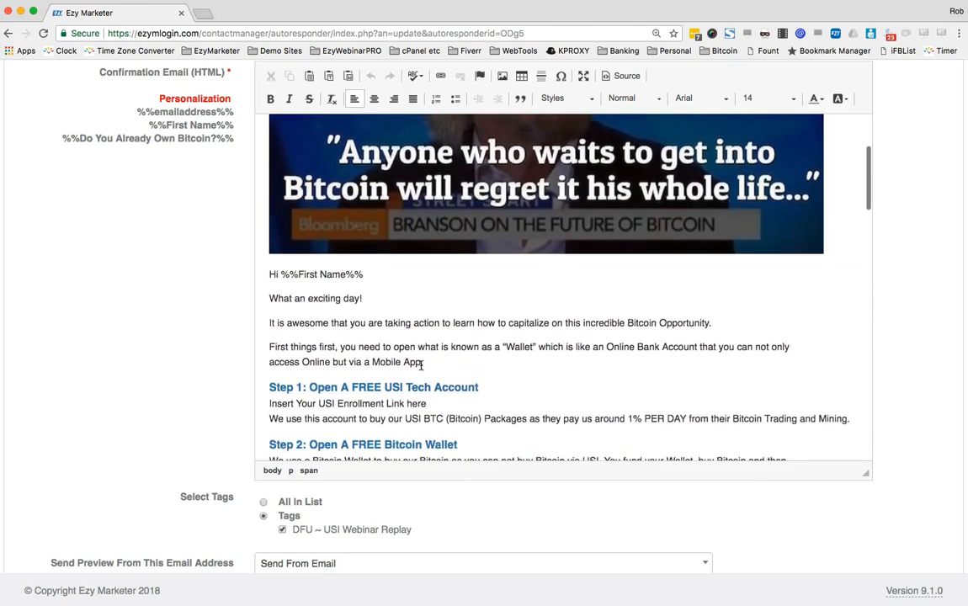
pyautogui.scroll(-2, 421, 365)
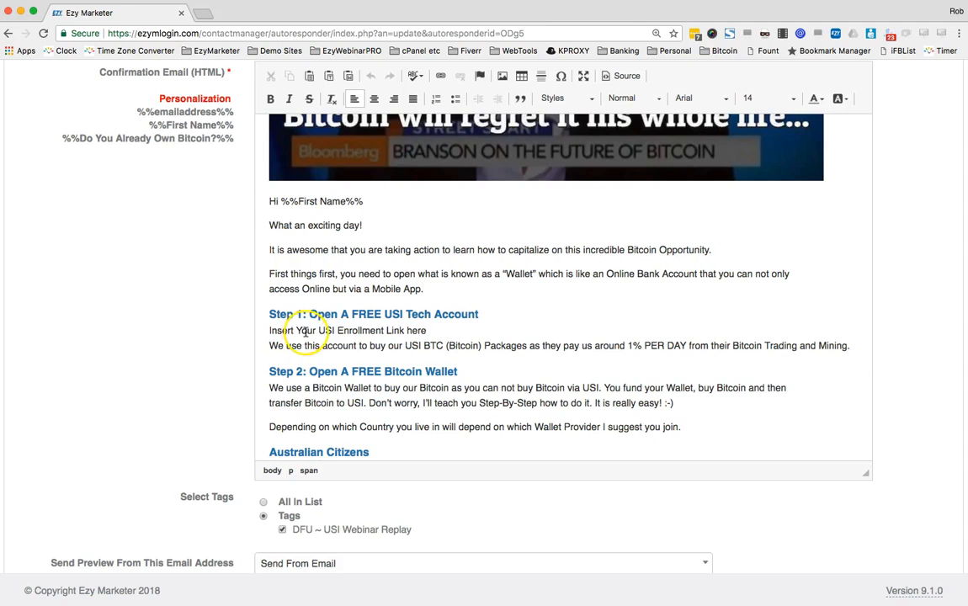
# Replace the 'Insert Your USI Enrollment Link here' placeholder with a web address
pyautogui.moveTo(427, 330); pyautogui.dragTo(259, 334)
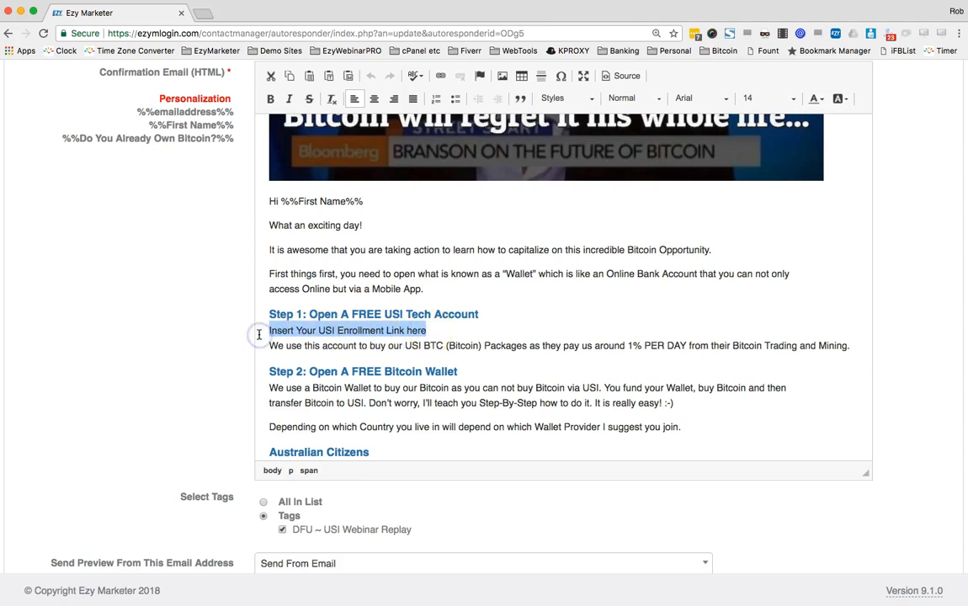
pyautogui.write('www.kdsljflksdjflkdjs')
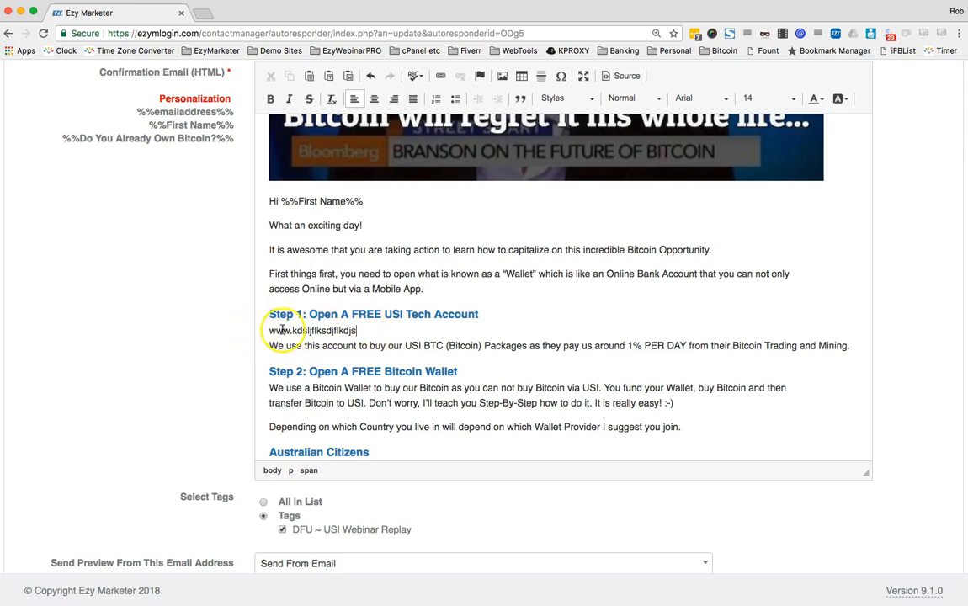
pyautogui.scroll(-4, 458, 335)
pyautogui.scroll(-1, 455, 335)
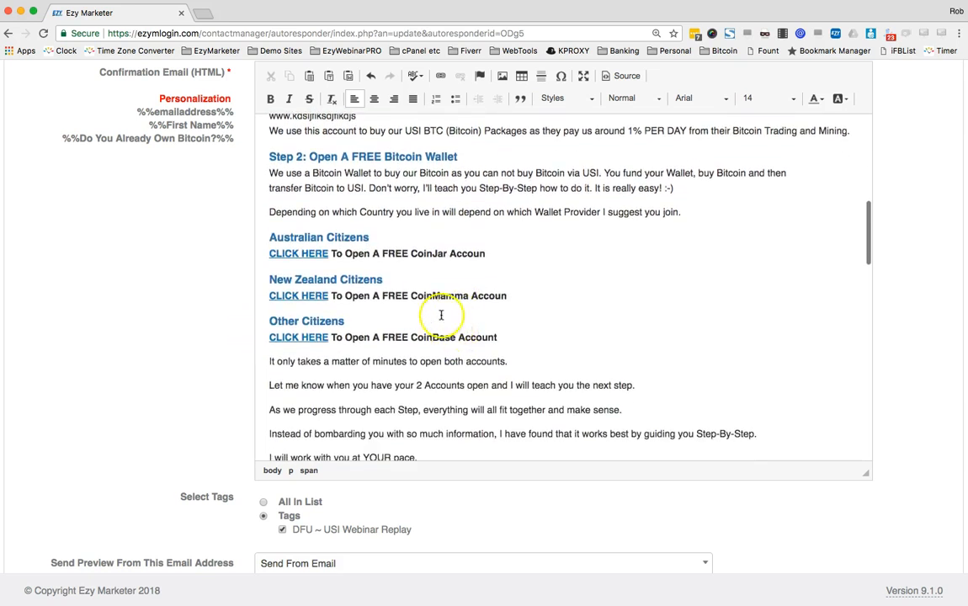
# Complete 'Account' in the CoinJar and CoinMamma lines, then select the Australian CLICK HERE
pyautogui.click(369, 253)
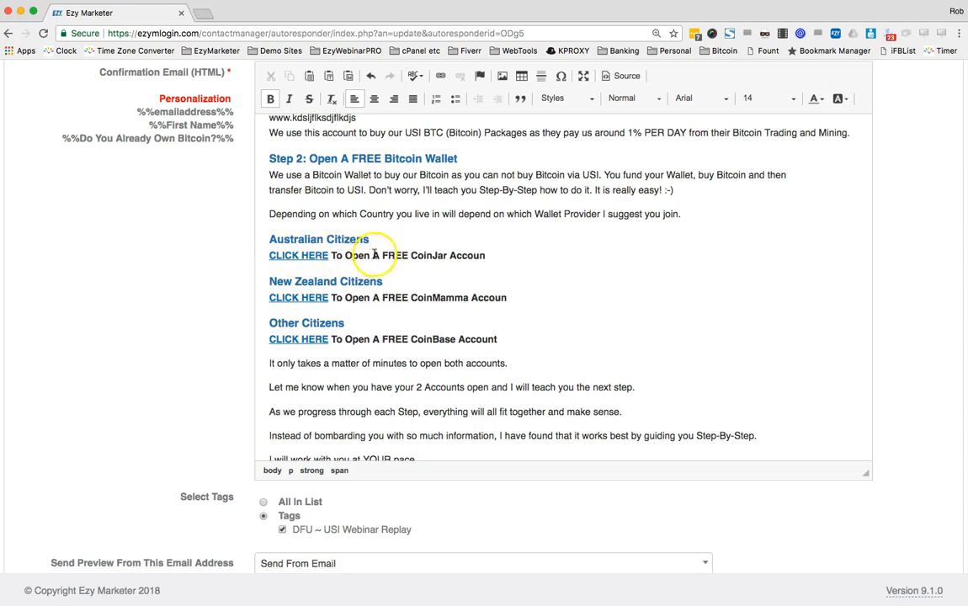
pyautogui.click(486, 256)
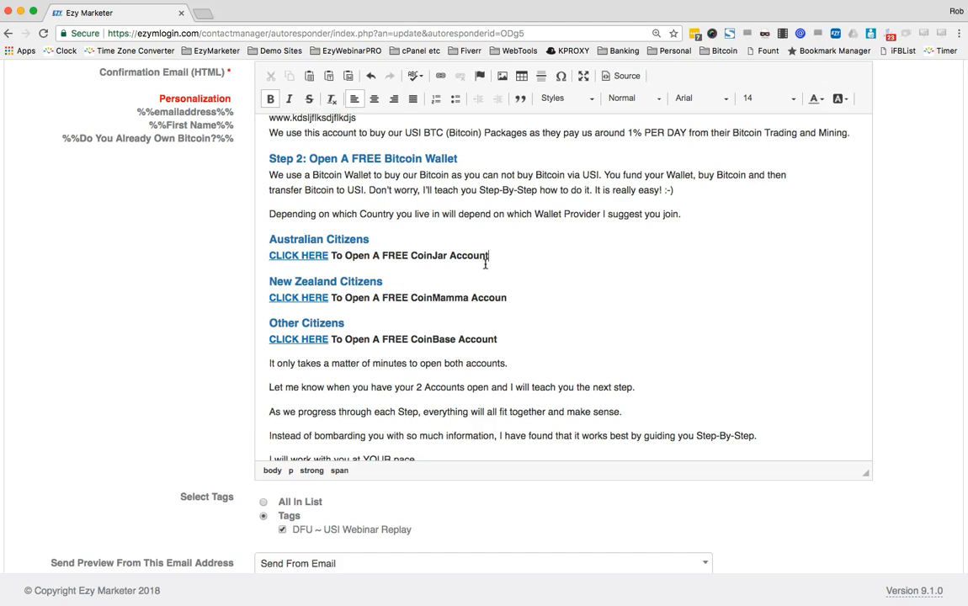
pyautogui.click(522, 293)
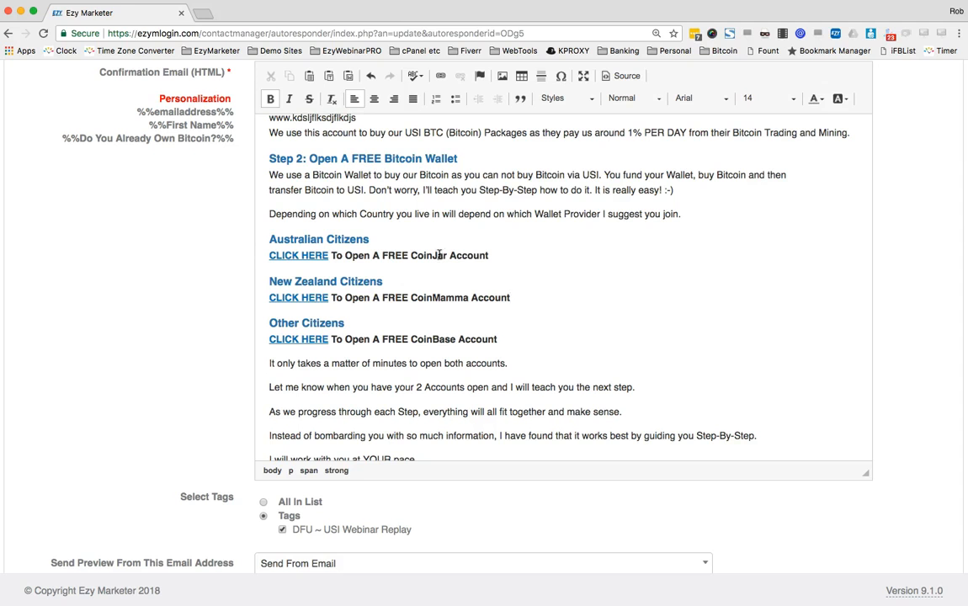
pyautogui.moveTo(328, 255); pyautogui.dragTo(269, 256)
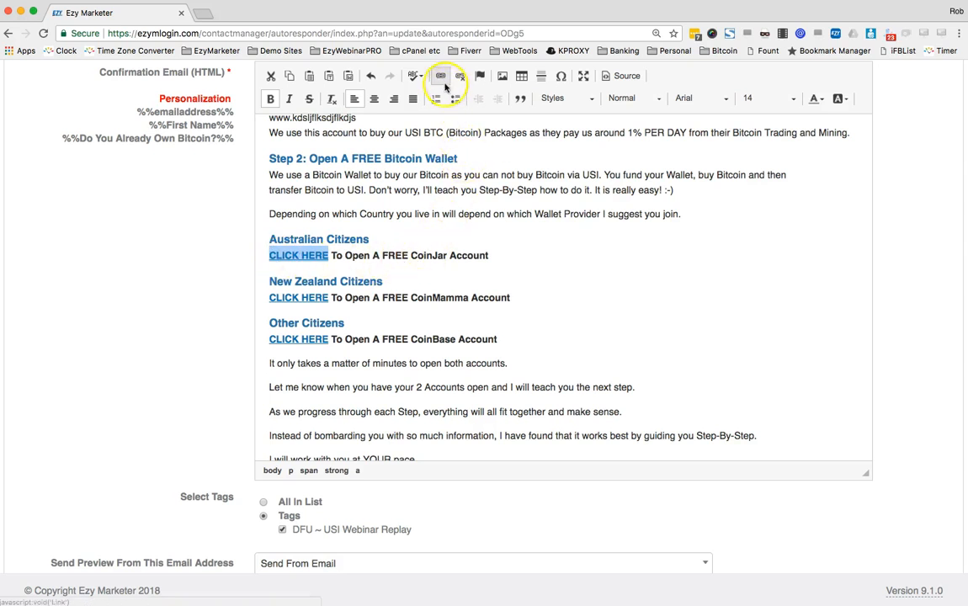
pyautogui.click(442, 78)
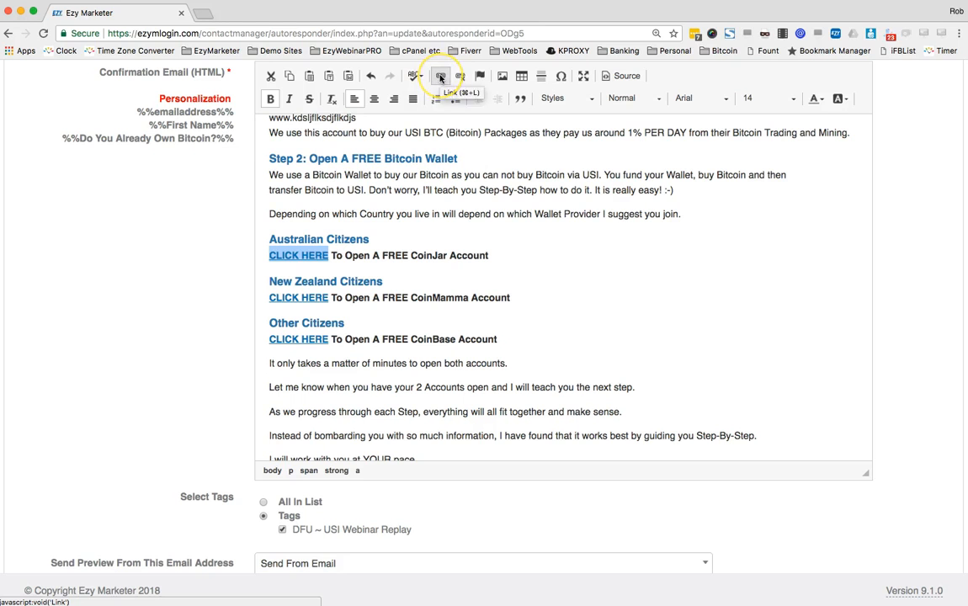
pyautogui.click(440, 77)
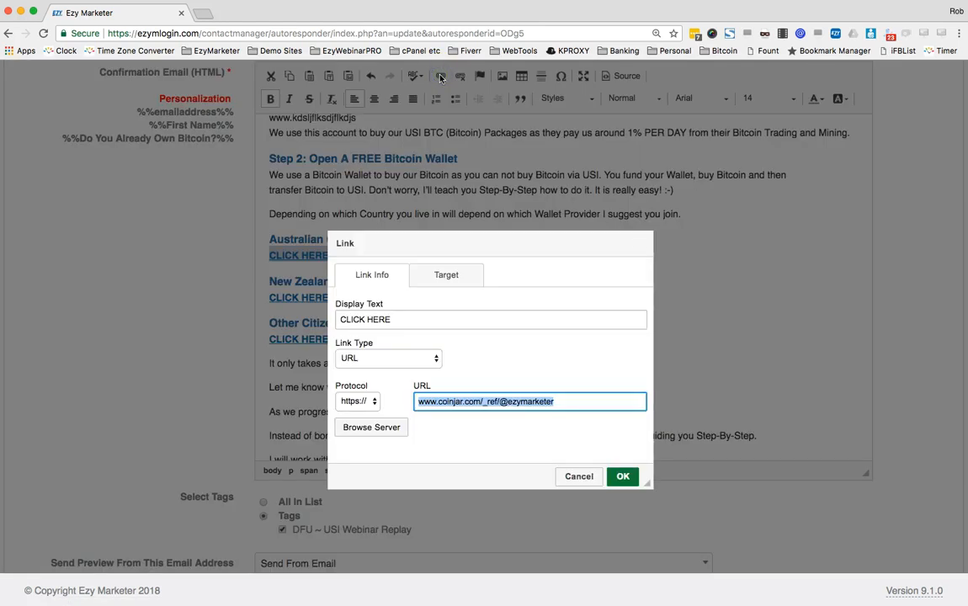
pyautogui.click(585, 404)
pyautogui.moveTo(585, 404); pyautogui.dragTo(410, 402)
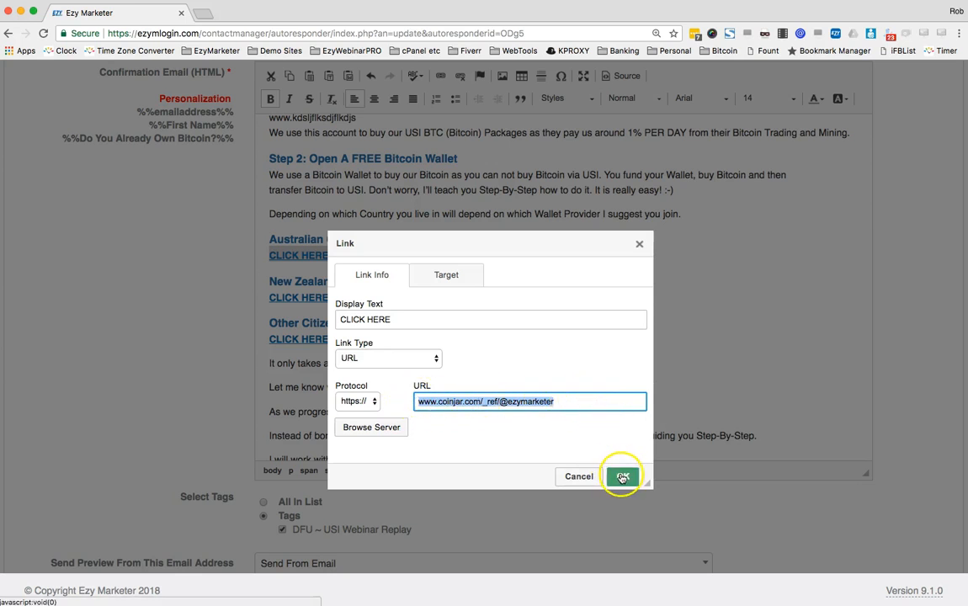
pyautogui.click(580, 475)
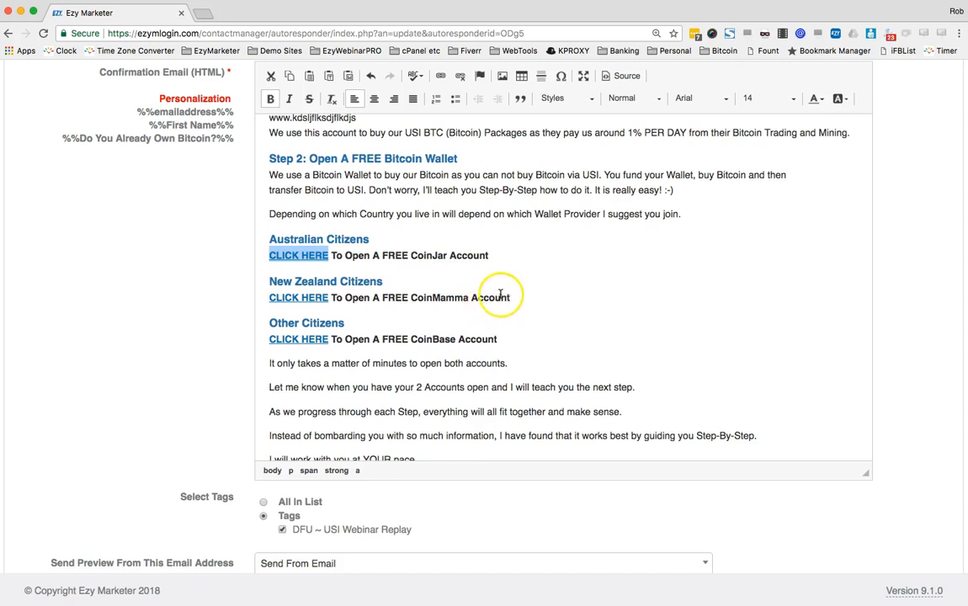
# Replace the 'Your Name' placeholder in the signature with the senders' names
pyautogui.scroll(-3, 497, 297)
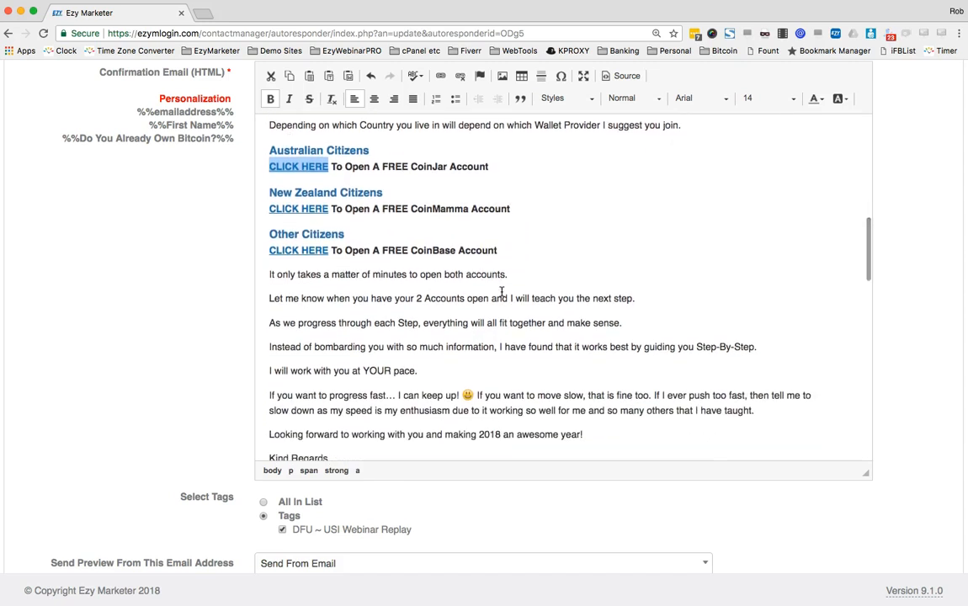
pyautogui.scroll(-4, 502, 286)
pyautogui.click(277, 363)
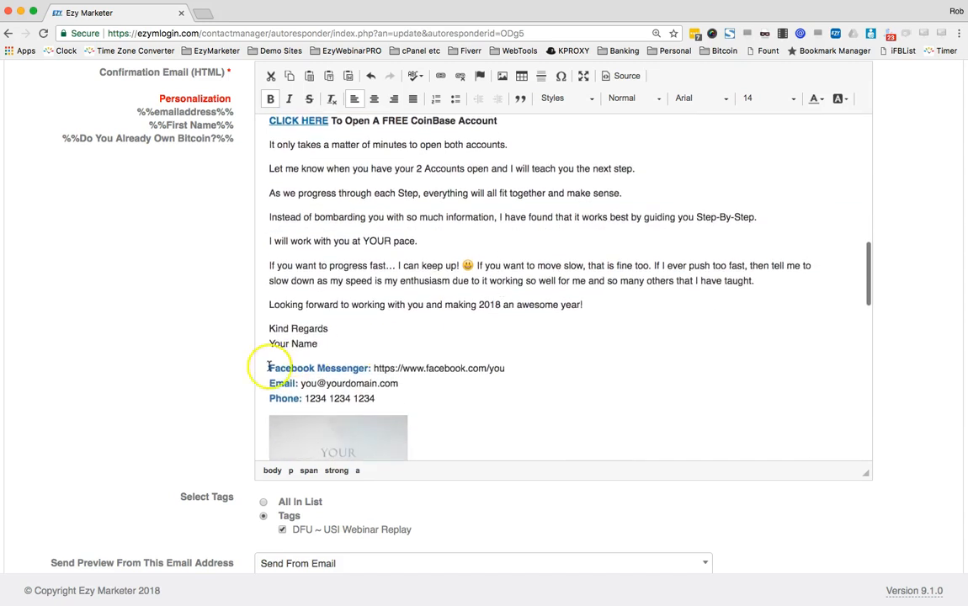
pyautogui.moveTo(337, 346); pyautogui.dragTo(265, 348)
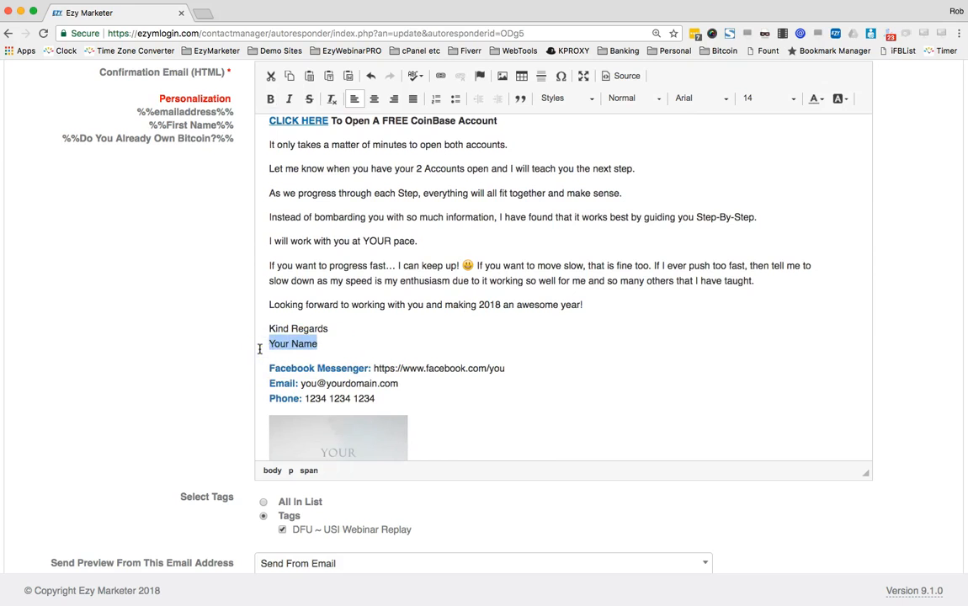
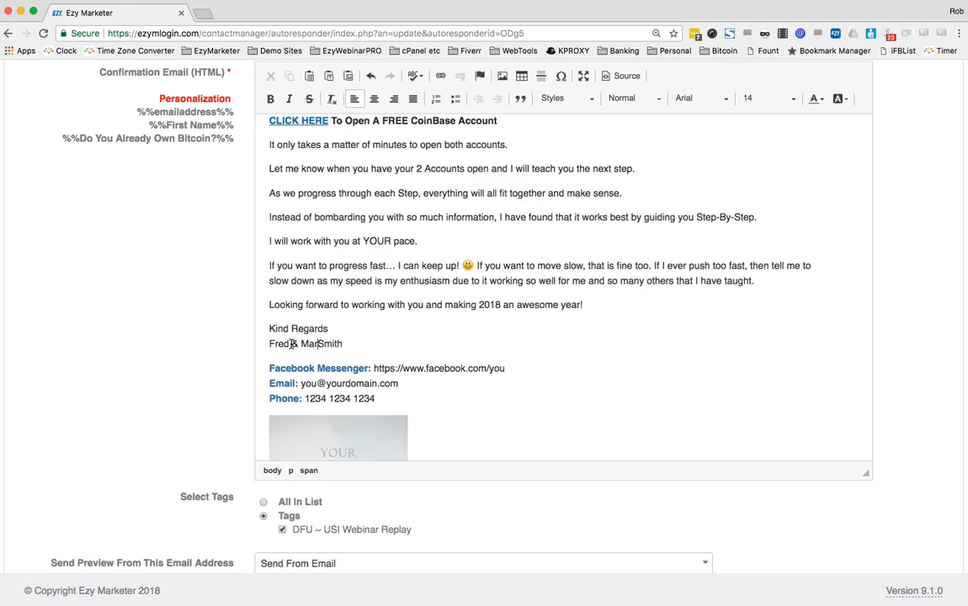
# Add a second email line and prefix the first Email label with one sender's name
pyautogui.moveTo(522, 371); pyautogui.dragTo(383, 368)
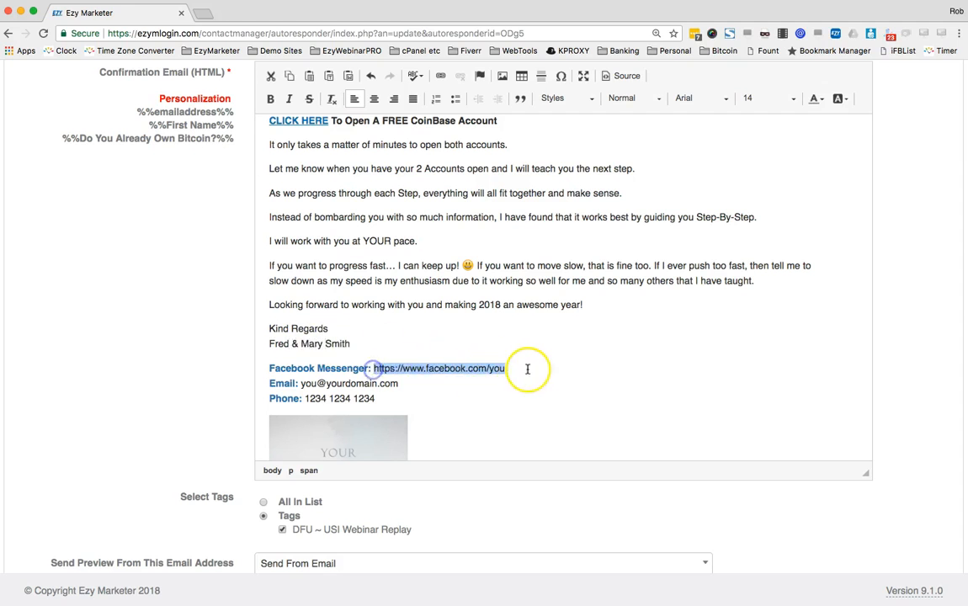
pyautogui.scroll(-2, 534, 367)
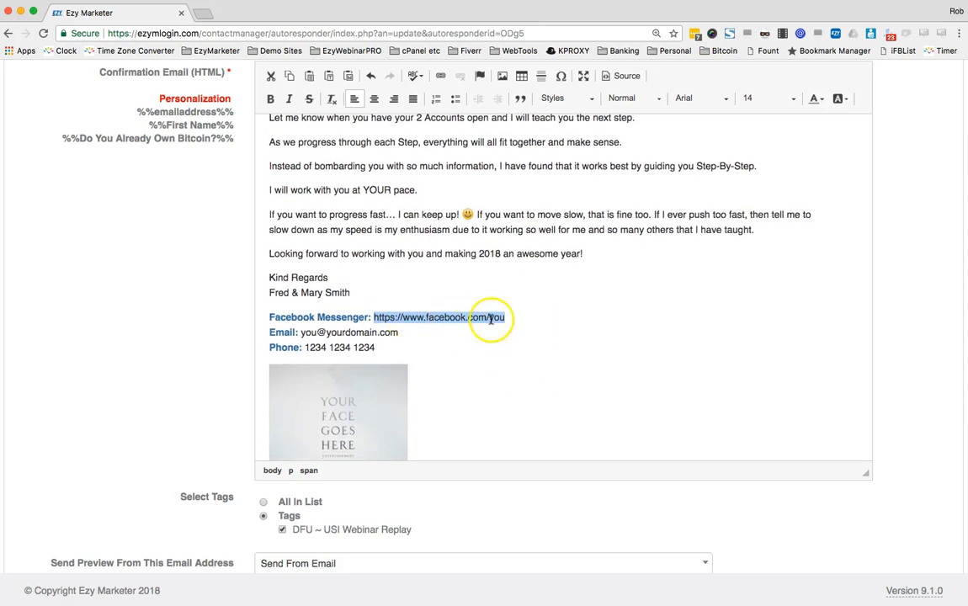
pyautogui.moveTo(408, 336); pyautogui.dragTo(300, 334)
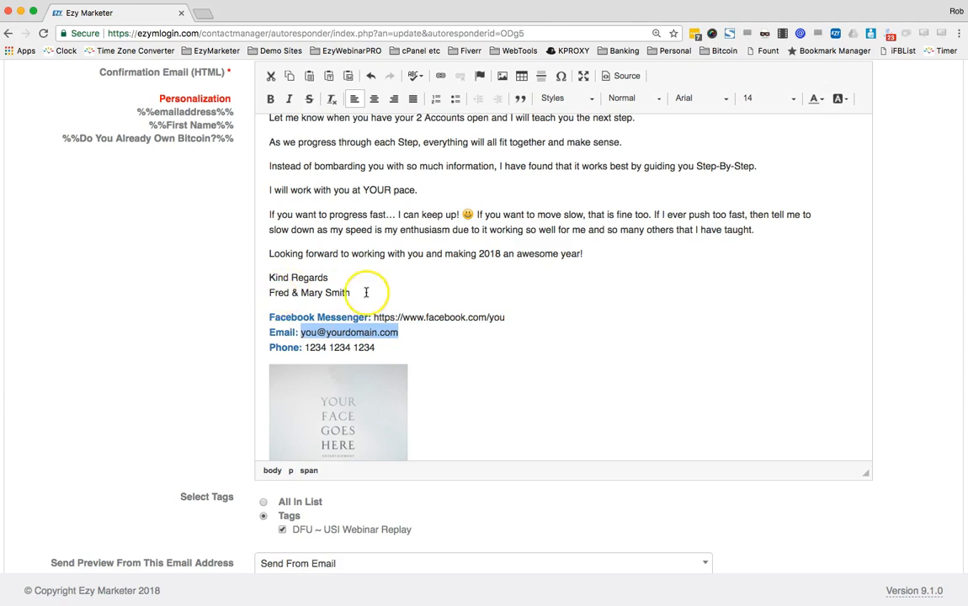
pyautogui.click(410, 332)
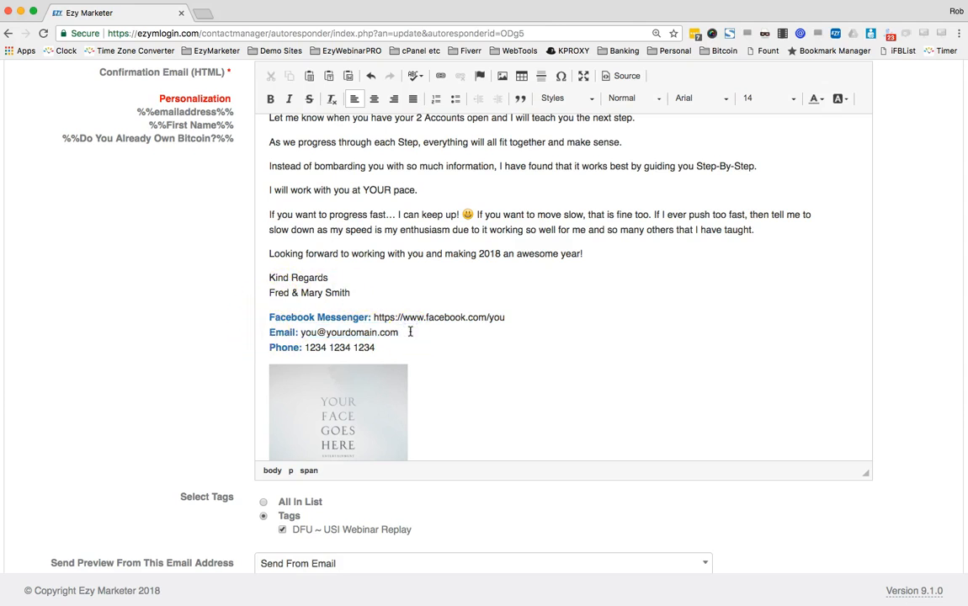
pyautogui.press('Return')
pyautogui.press('BackSpace')
pyautogui.press('Return')
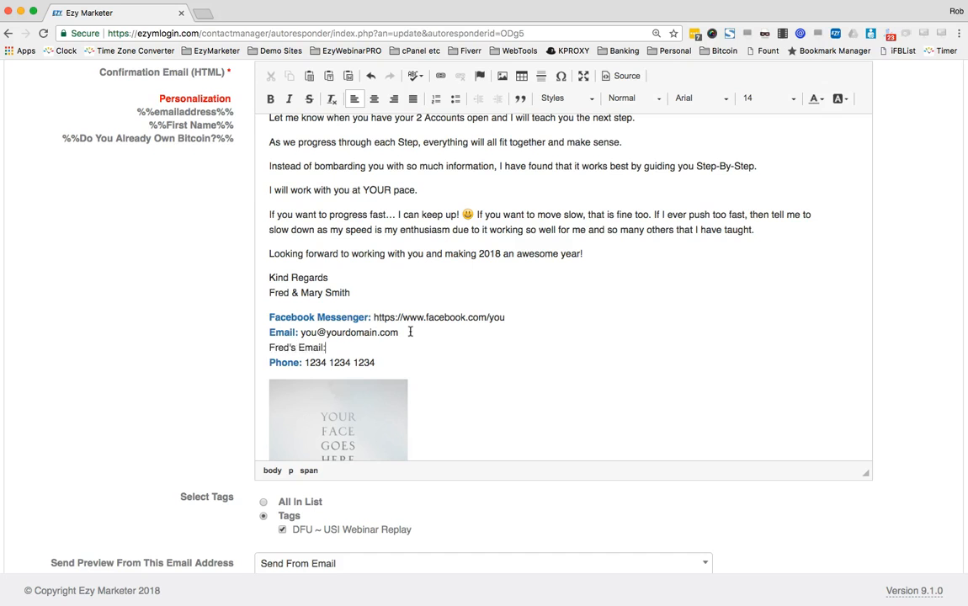
pyautogui.click(269, 332)
pyautogui.write("Mary's")
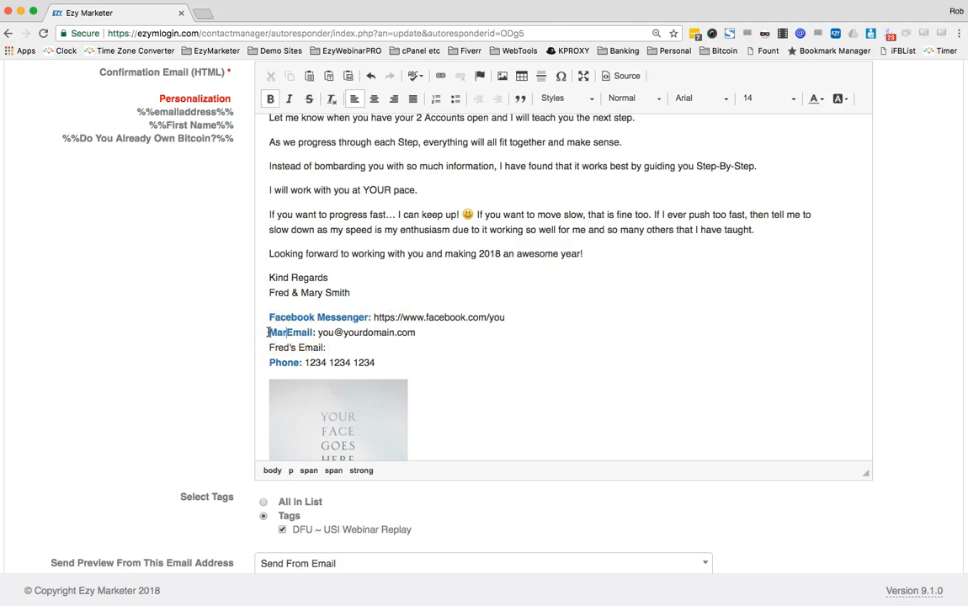
# Make the new second email label blue and bold
pyautogui.click(329, 333)
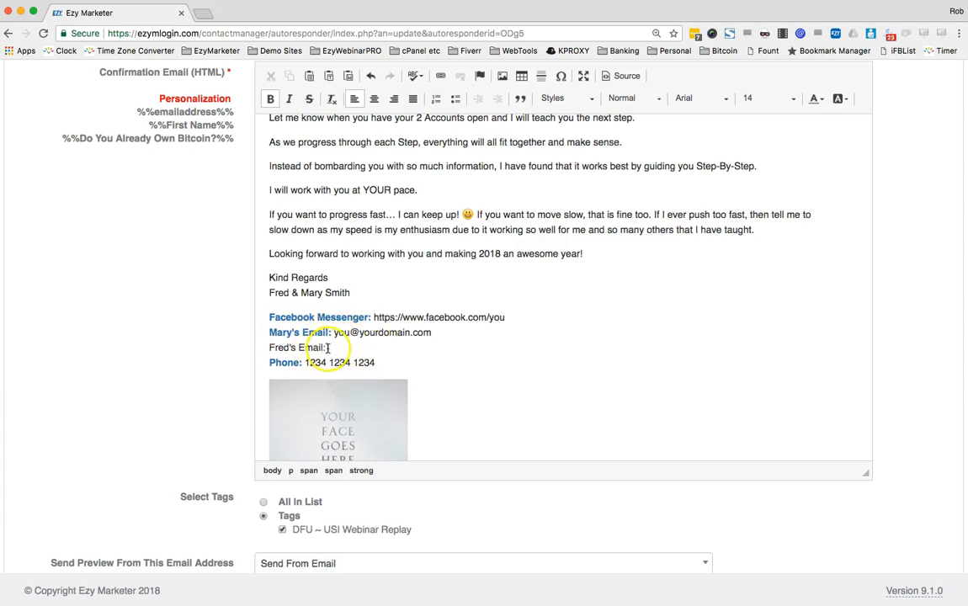
pyautogui.moveTo(325, 347); pyautogui.dragTo(271, 346)
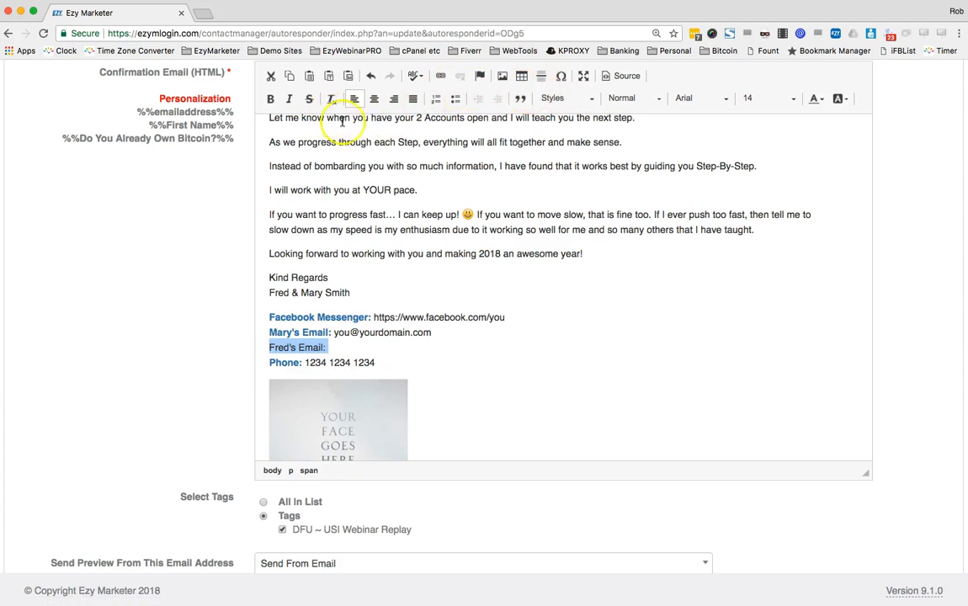
pyautogui.click(823, 98)
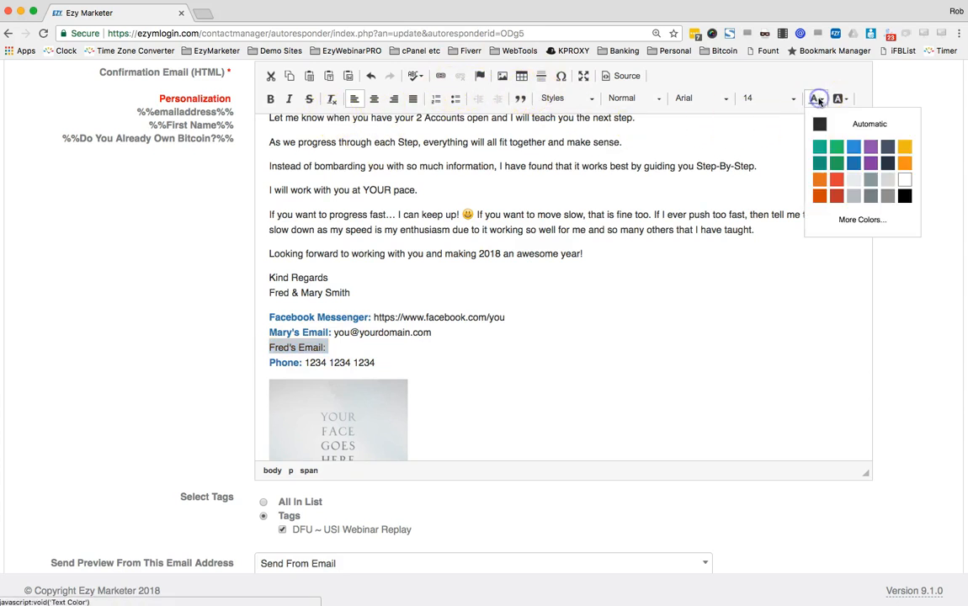
pyautogui.click(853, 164)
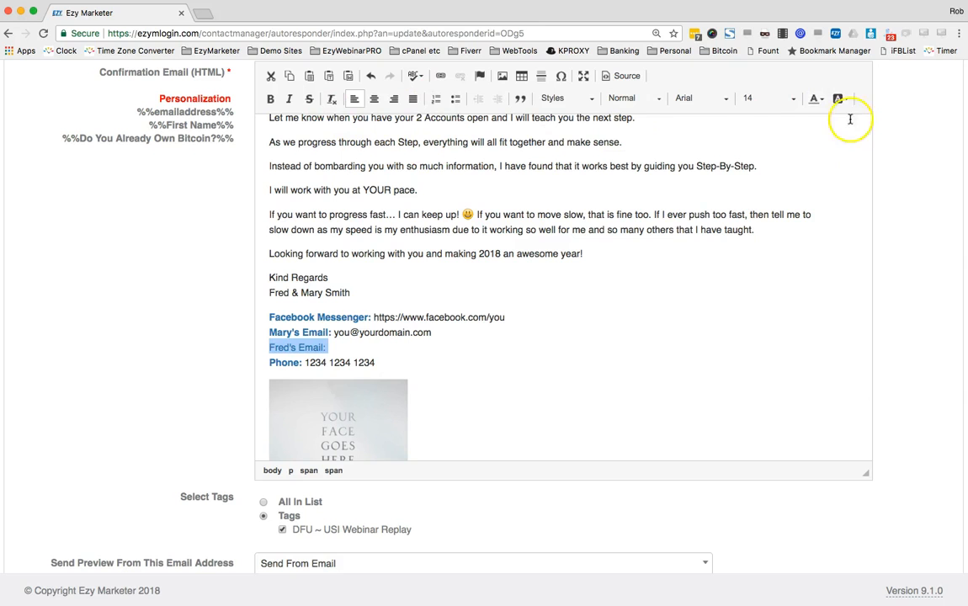
pyautogui.click(272, 100)
pyautogui.click(436, 345)
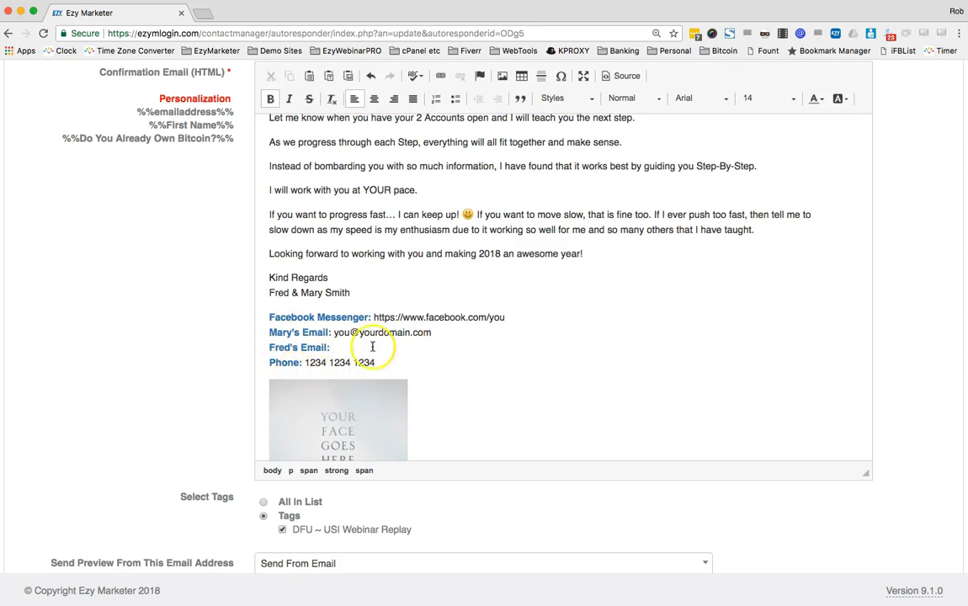
# Delete the YOUR FACE GOES HERE image, leaving a blank line before the P.S
pyautogui.scroll(-1, 398, 356)
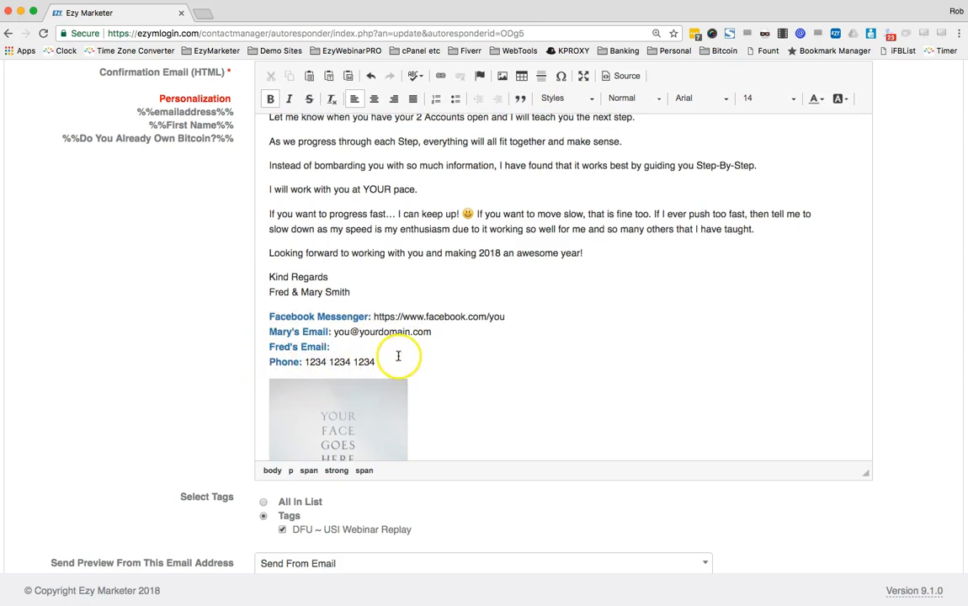
pyautogui.scroll(-4, 398, 356)
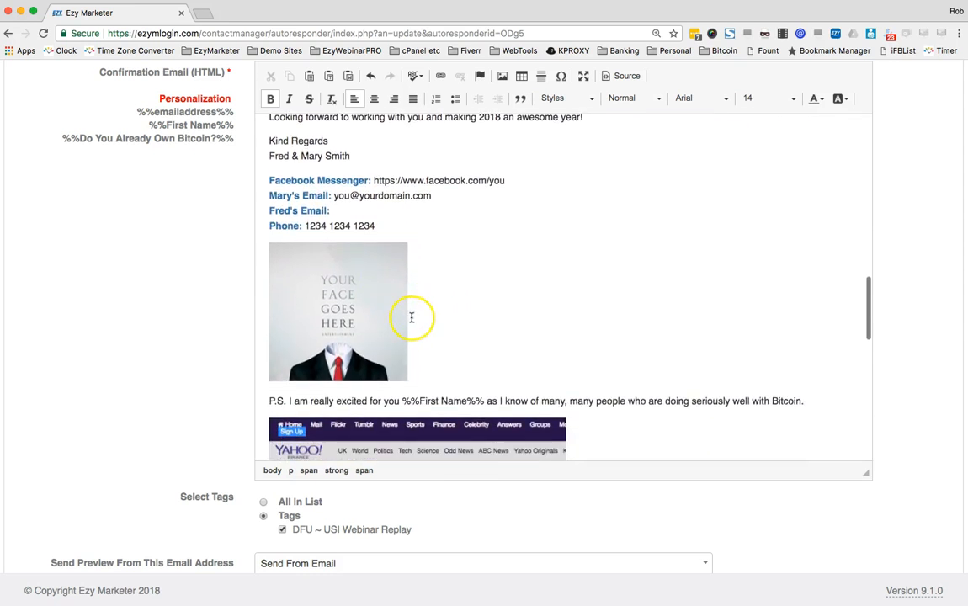
pyautogui.click(354, 313)
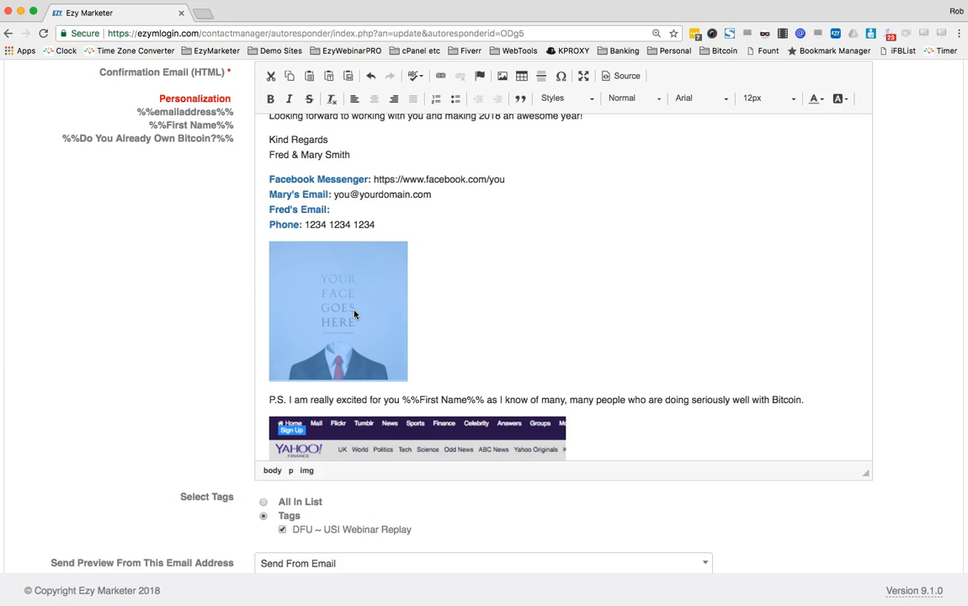
pyautogui.scroll(15, 354, 314)
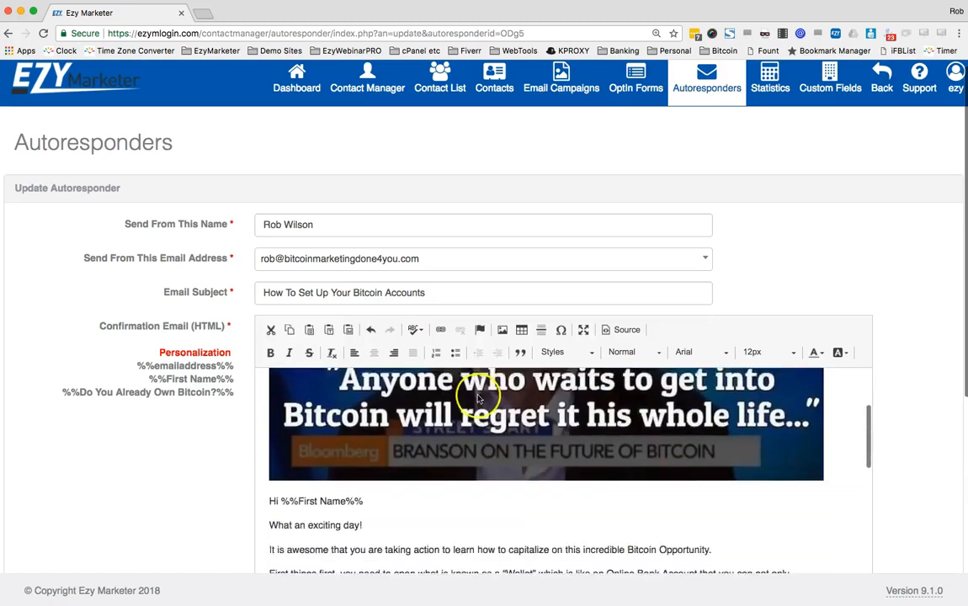
pyautogui.scroll(-8, 932, 447)
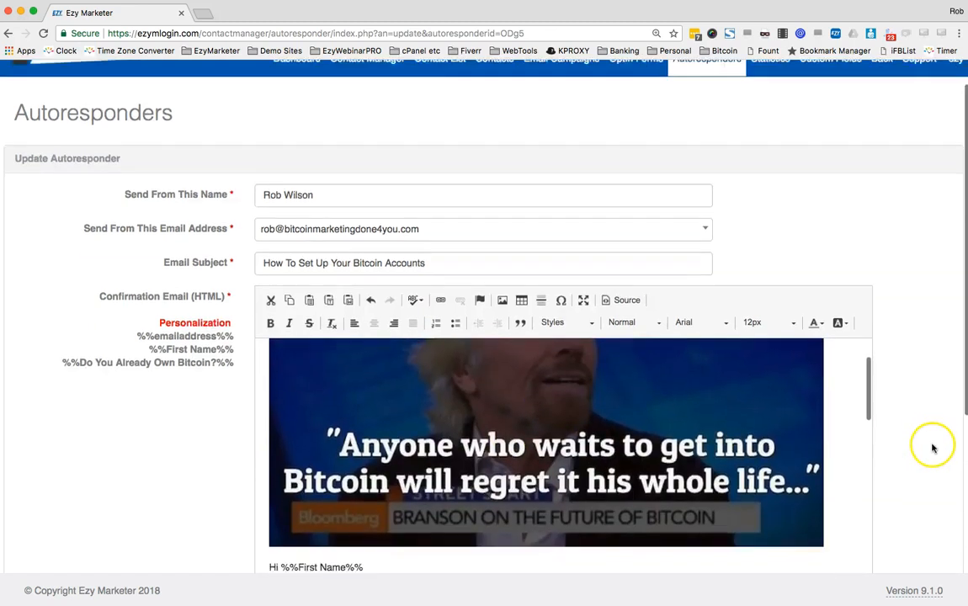
pyautogui.scroll(-10, 631, 298)
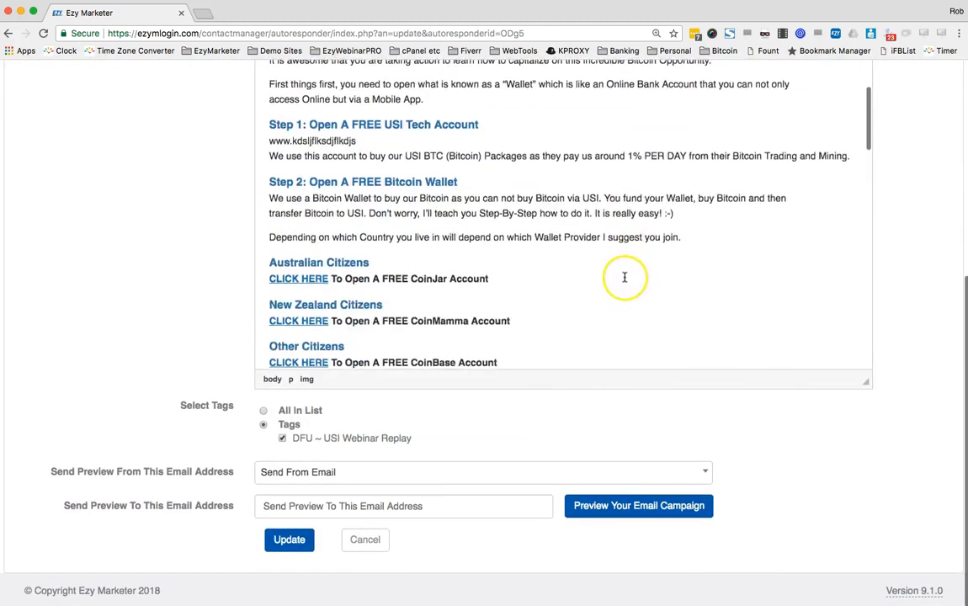
pyautogui.scroll(-10, 621, 271)
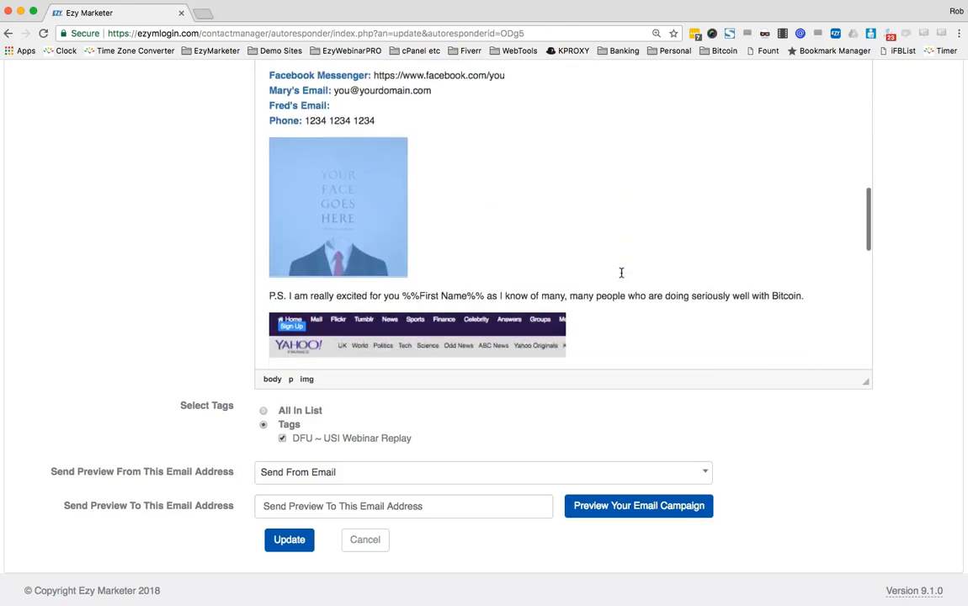
pyautogui.scroll(-5, 590, 211)
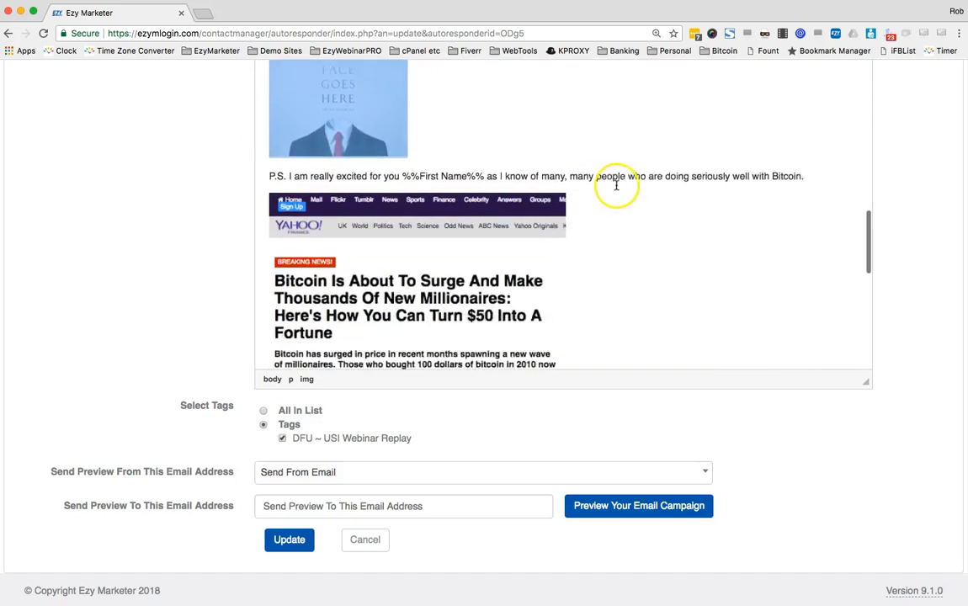
pyautogui.scroll(-2, 394, 252)
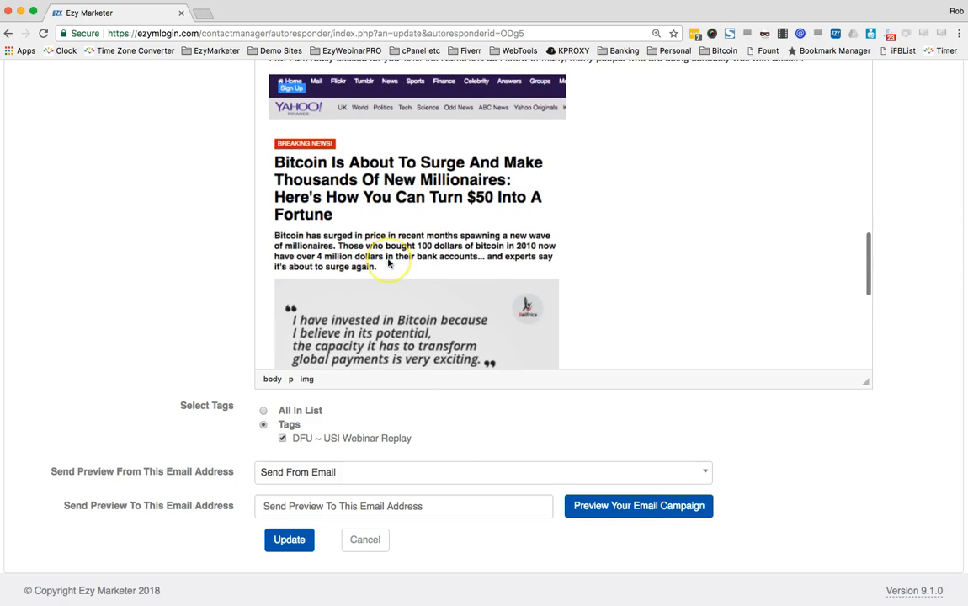
pyautogui.scroll(5, 389, 264)
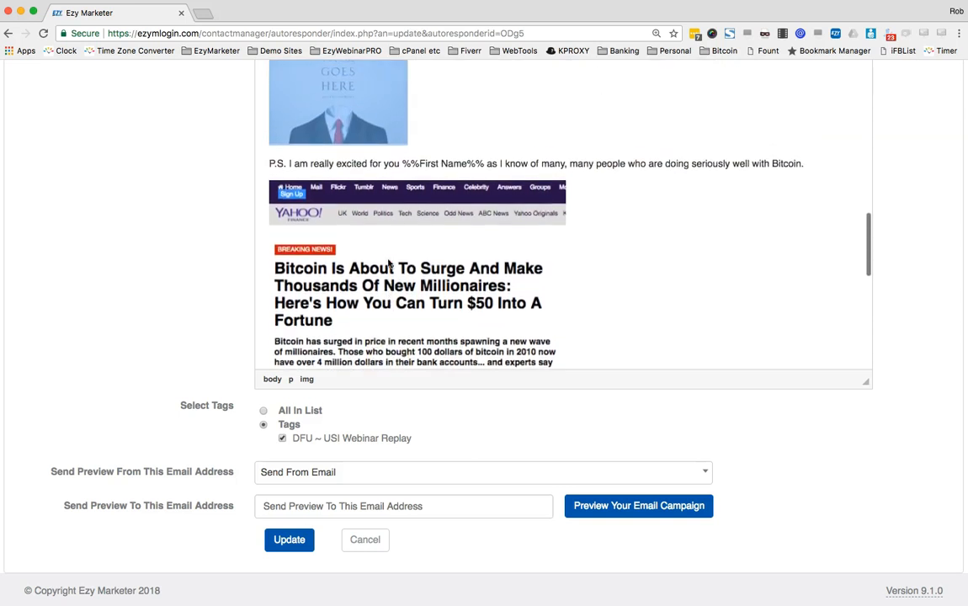
pyautogui.scroll(1, 388, 263)
pyautogui.click(314, 214)
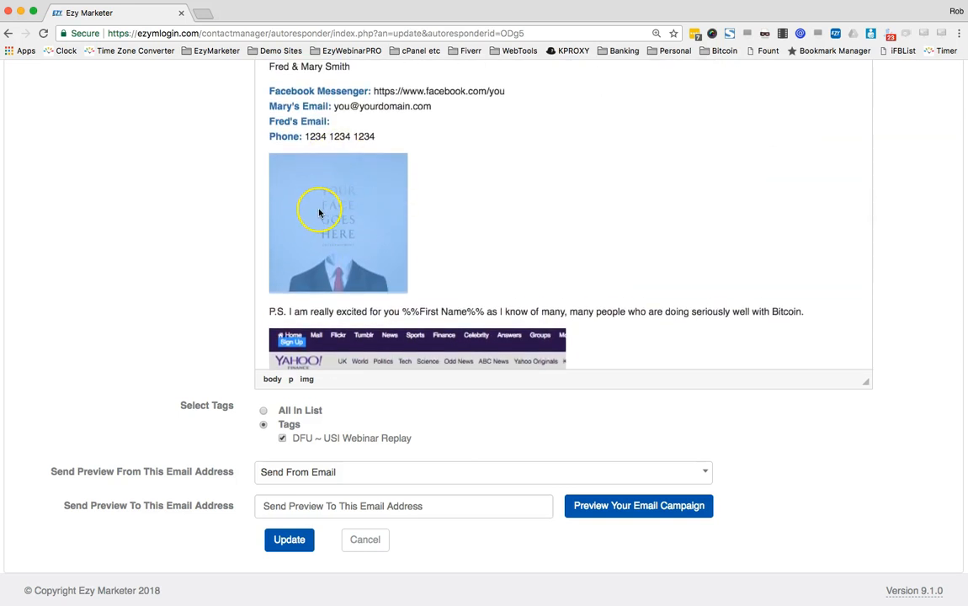
pyautogui.click(444, 261)
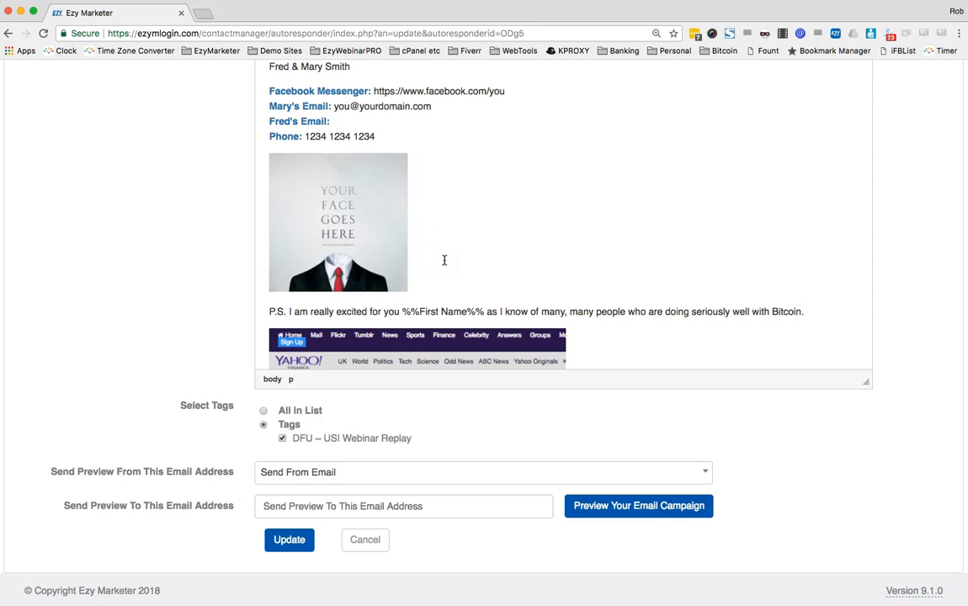
pyautogui.press('BackSpace')
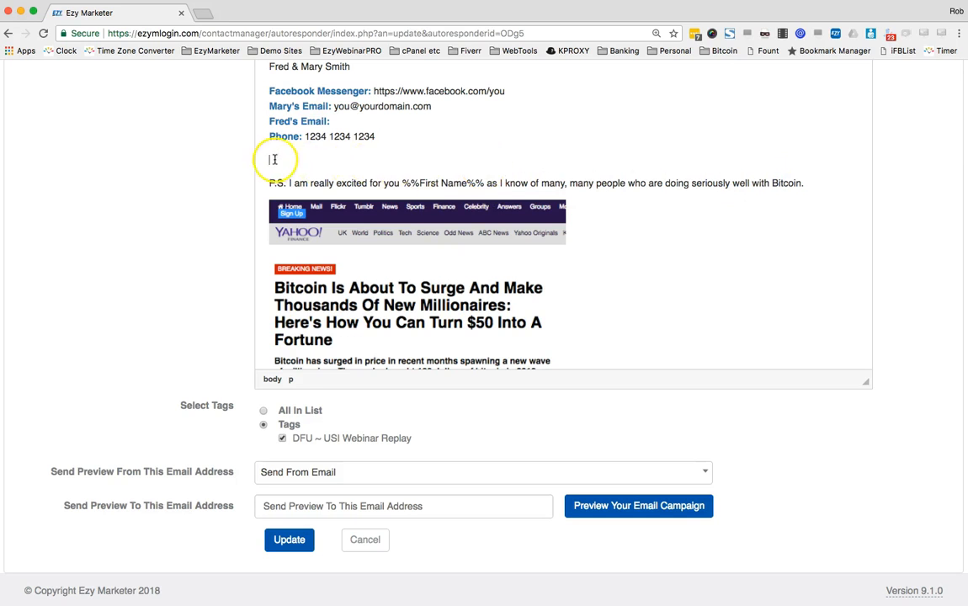
pyautogui.scroll(5, 184, 160)
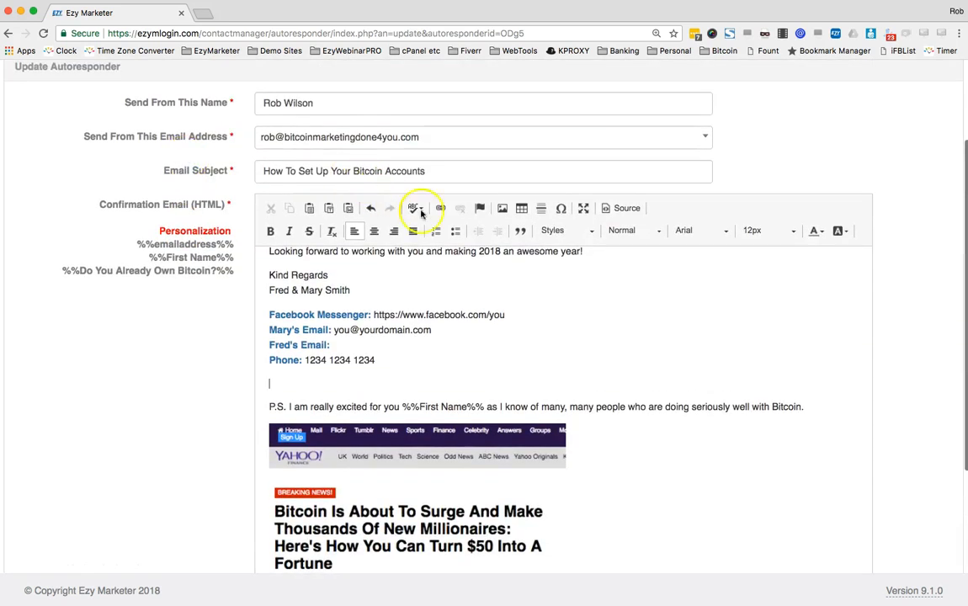
# Open the uploaded-images library from the insert-picture tool on the empty line
pyautogui.click(503, 210)
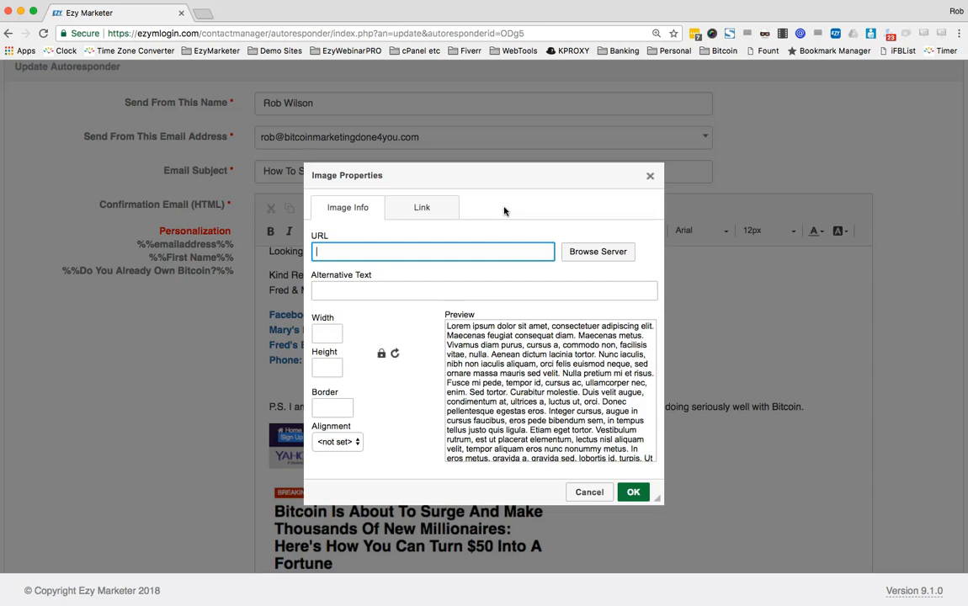
pyautogui.click(601, 255)
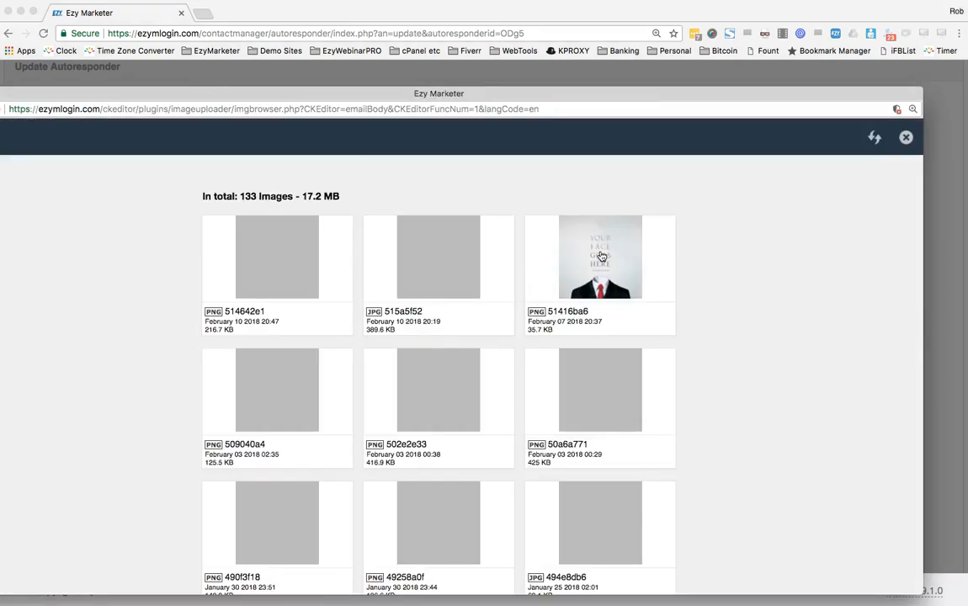
pyautogui.moveTo(633, 93); pyautogui.dragTo(678, 93)
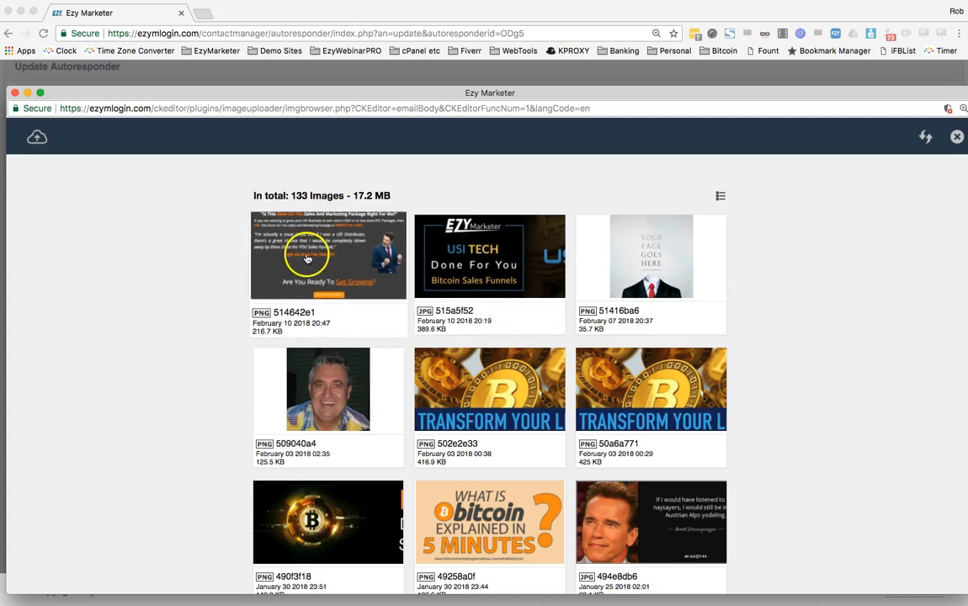
# Upload couple-on-beach.jpg from Downloads into the image library
pyautogui.click(37, 138)
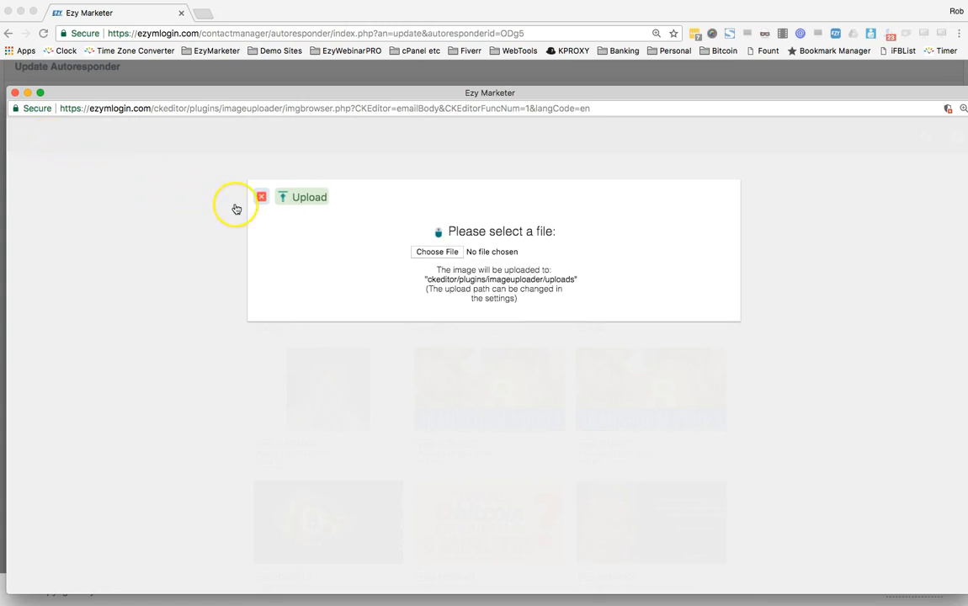
pyautogui.click(438, 251)
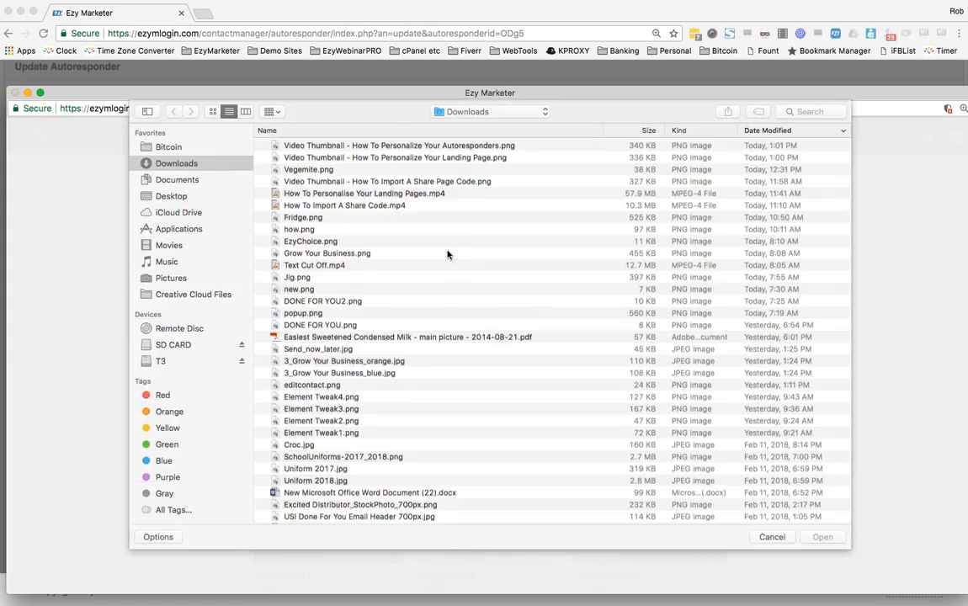
pyautogui.click(320, 145)
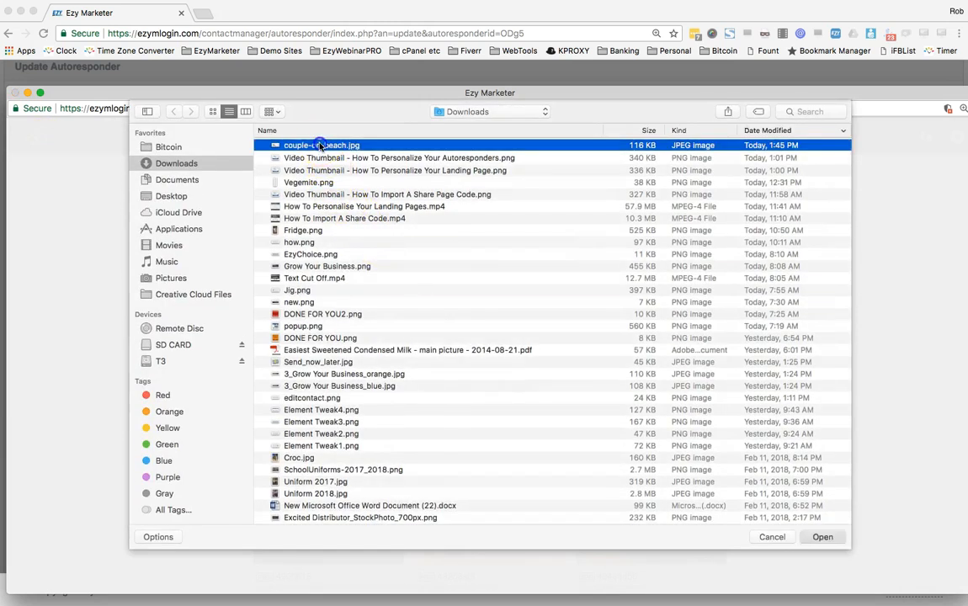
pyautogui.doubleClick(319, 146)
pyautogui.click(307, 198)
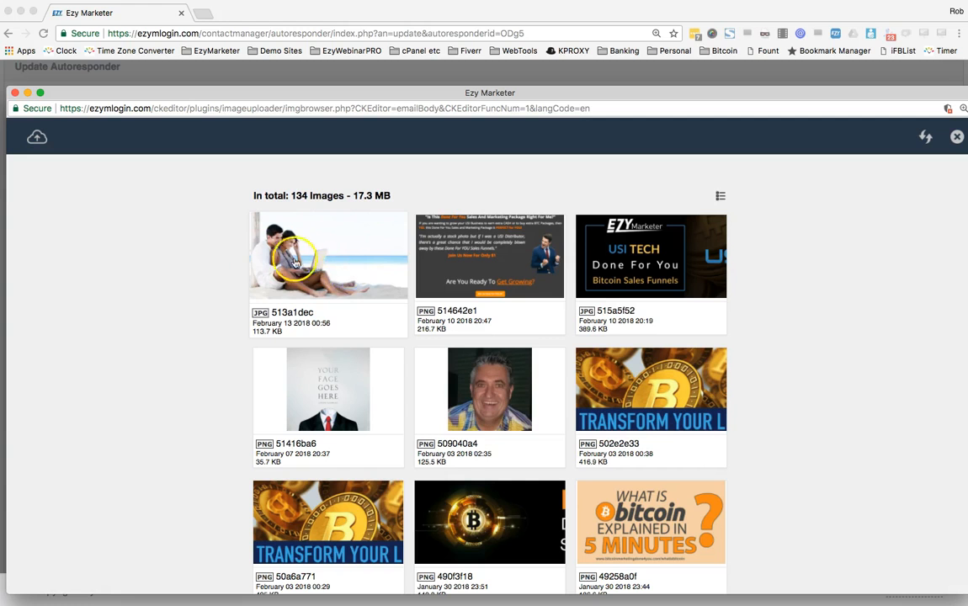
# Insert the new beach photo into the email with its width set to 800
pyautogui.click(343, 254)
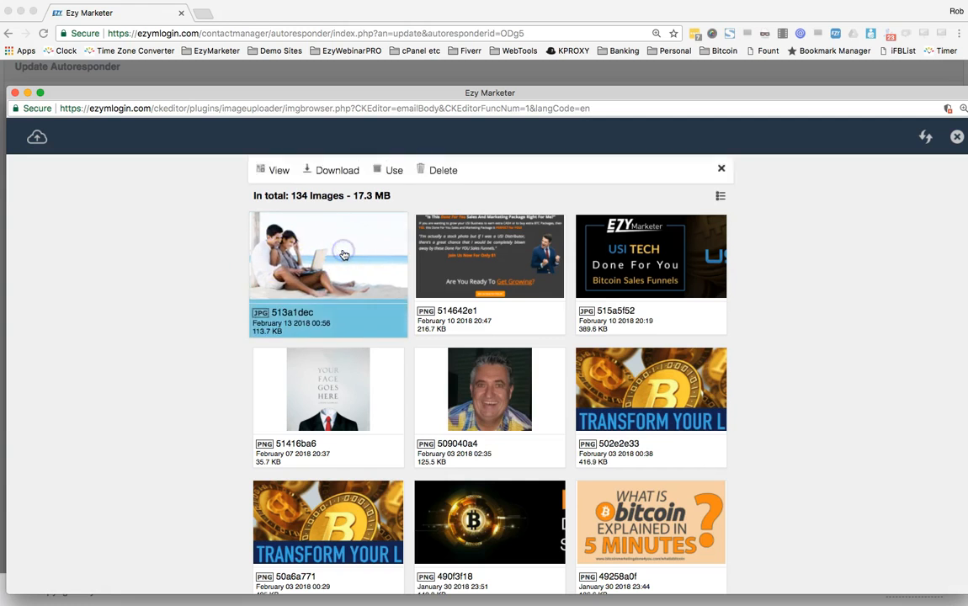
pyautogui.click(394, 171)
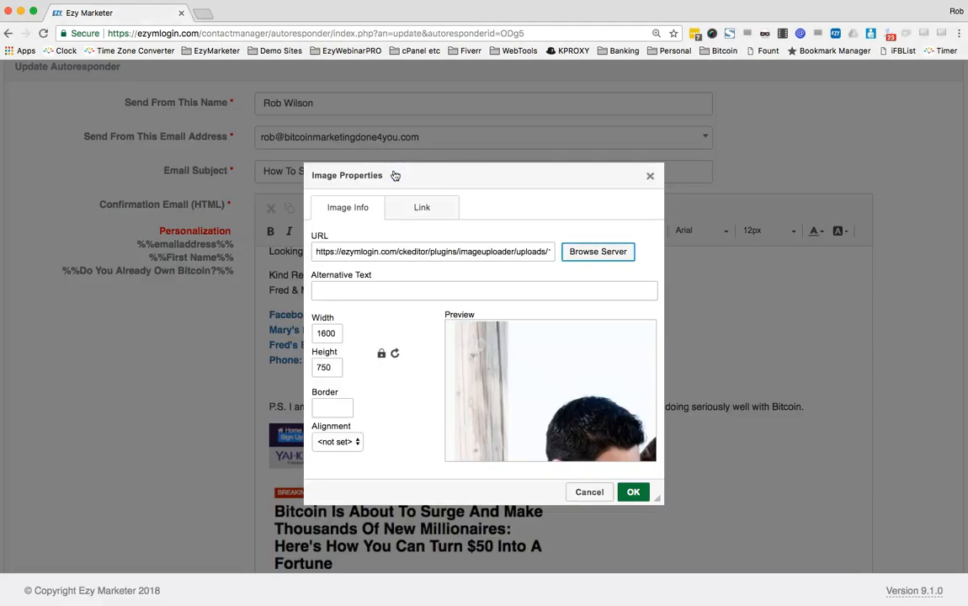
pyautogui.click(335, 333)
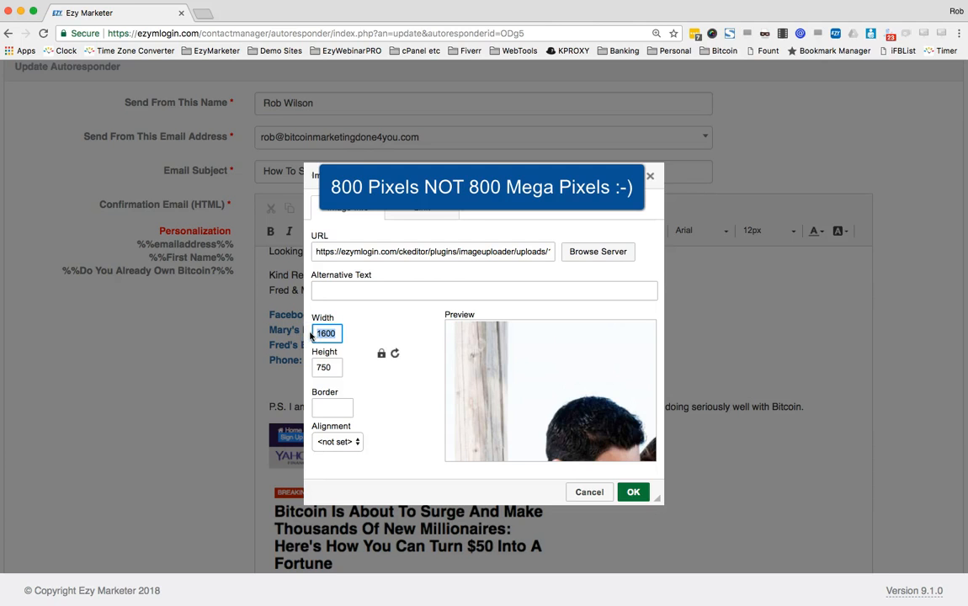
pyautogui.write('800')
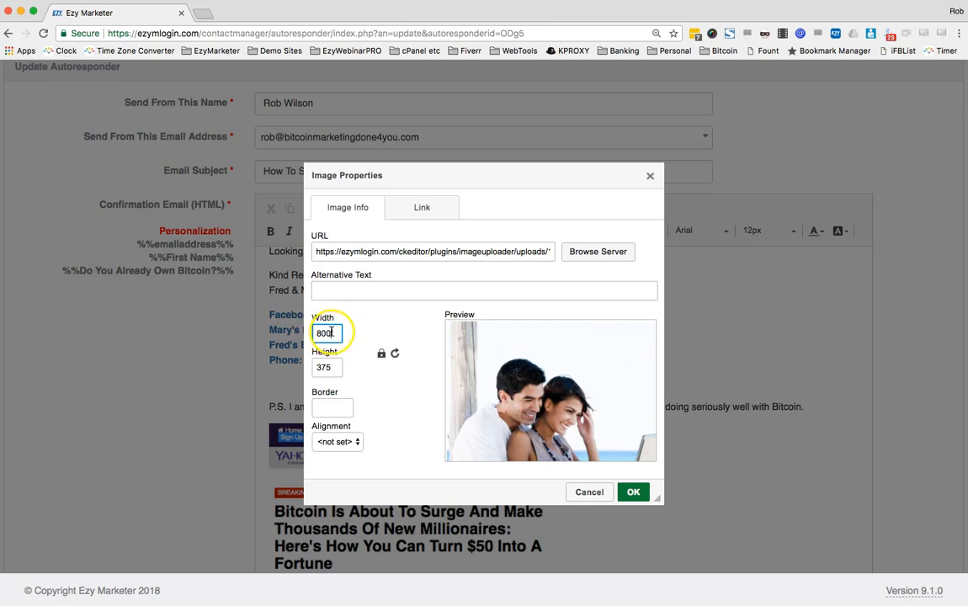
pyautogui.click(634, 493)
# Check the inserted beach photo's placement between the contact lines and the P.S
pyautogui.scroll(2, 664, 498)
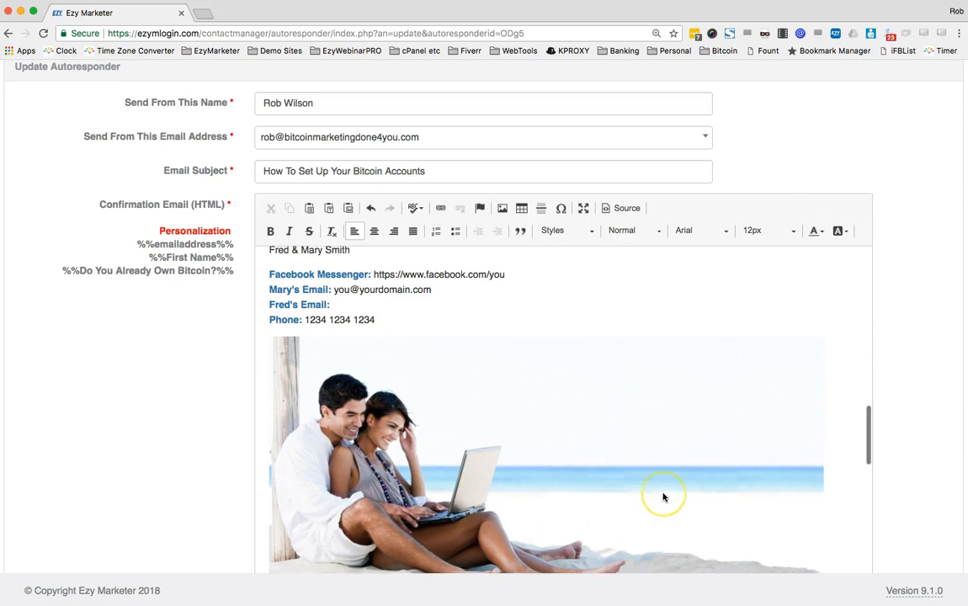
pyautogui.scroll(2, 663, 498)
pyautogui.scroll(-5, 664, 498)
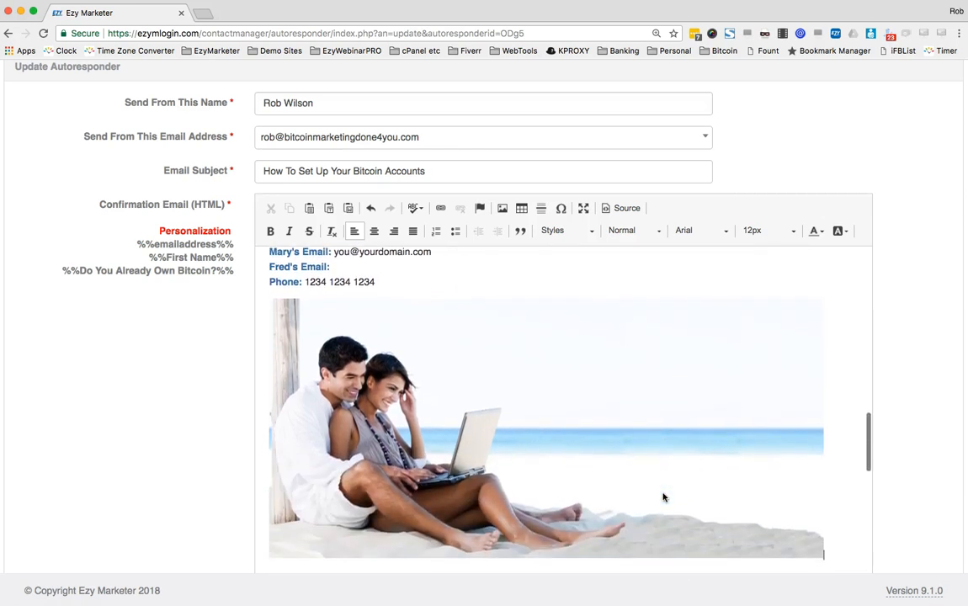
pyautogui.click(651, 439)
pyautogui.scroll(-2, 651, 439)
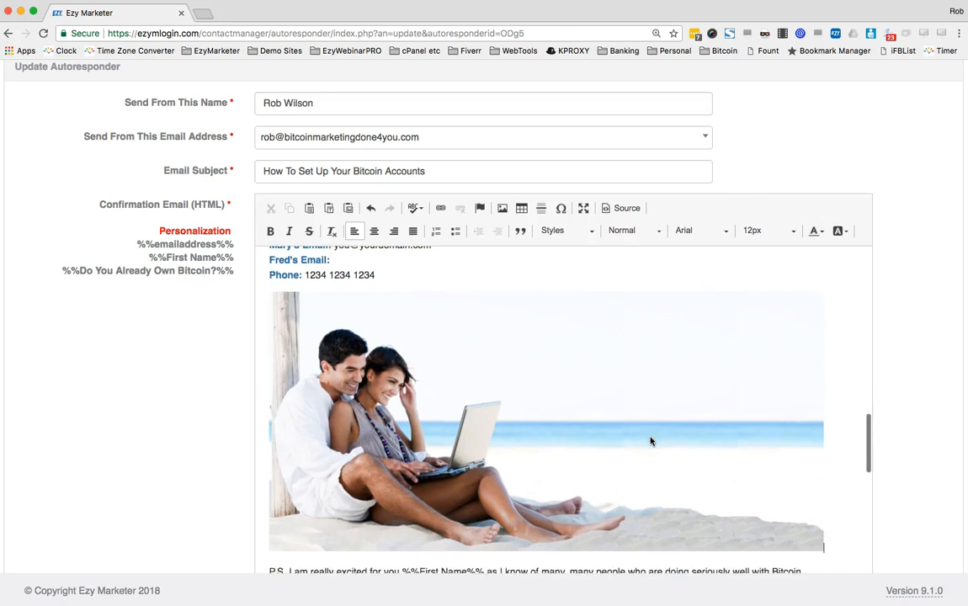
pyautogui.scroll(-6, 651, 439)
pyautogui.click(433, 454)
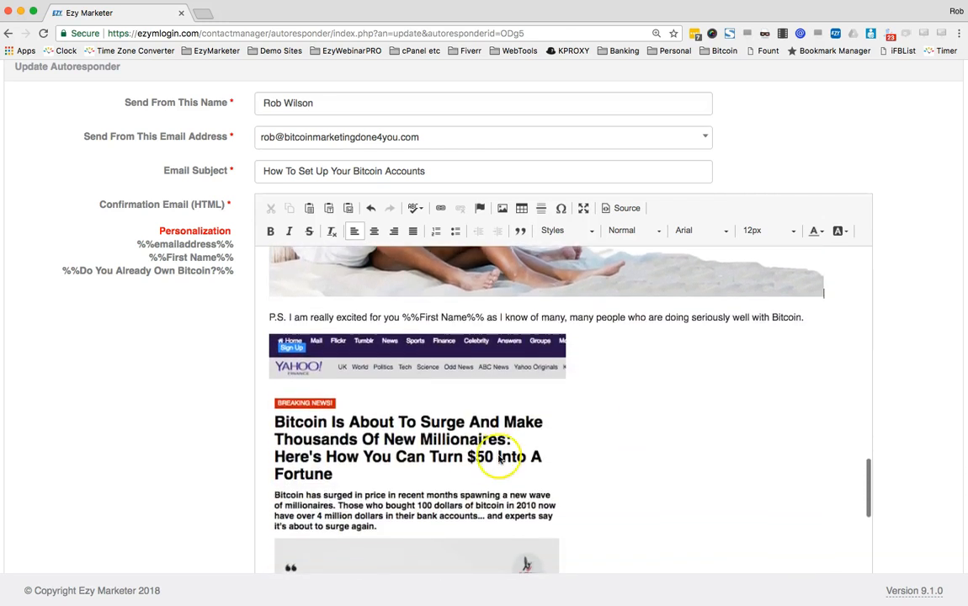
pyautogui.scroll(10, 434, 457)
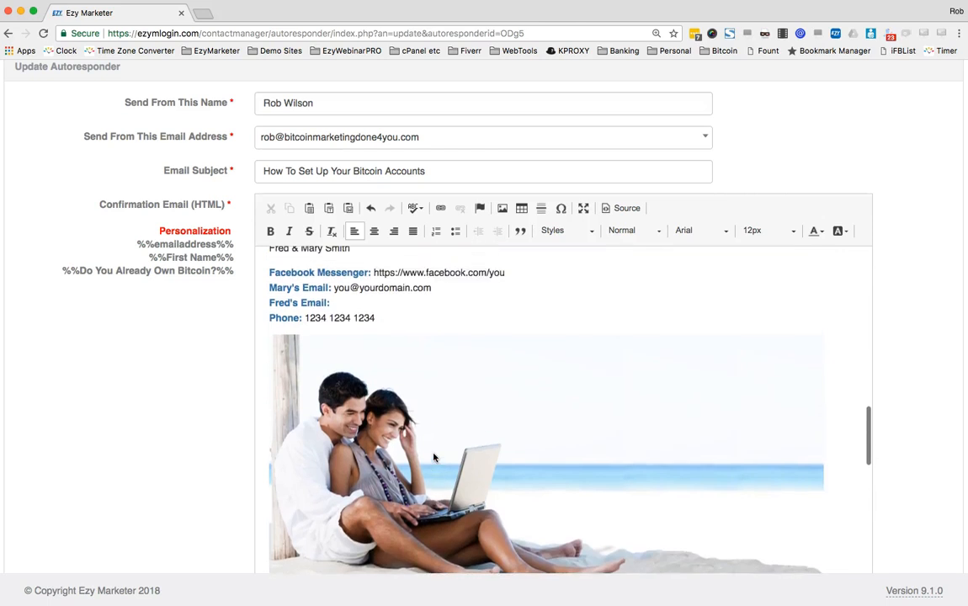
pyautogui.scroll(5, 433, 457)
pyautogui.click(192, 336)
pyautogui.scroll(-5, 193, 341)
pyautogui.scroll(-4, 443, 288)
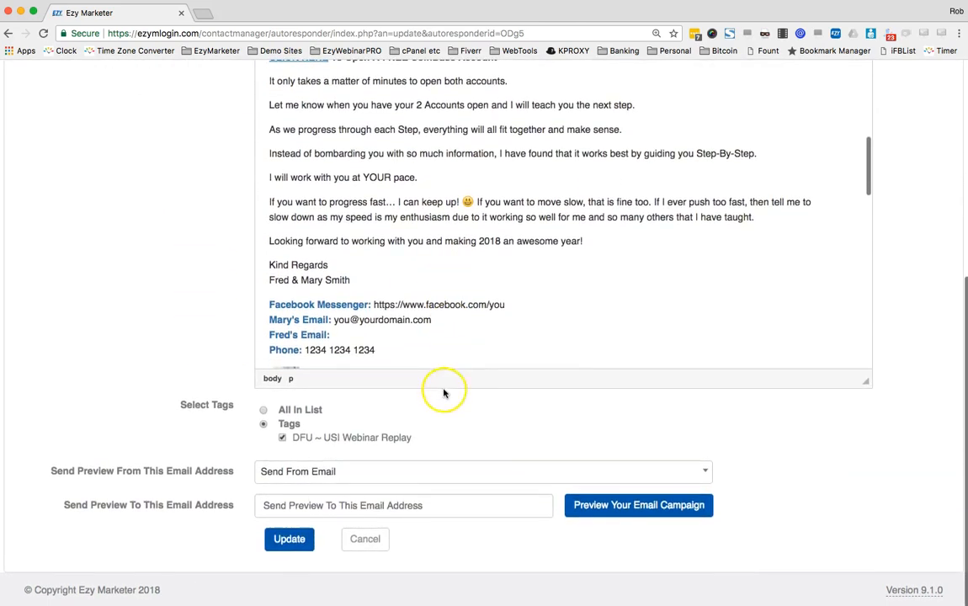
pyautogui.click(451, 474)
pyautogui.scroll(-4, 427, 382)
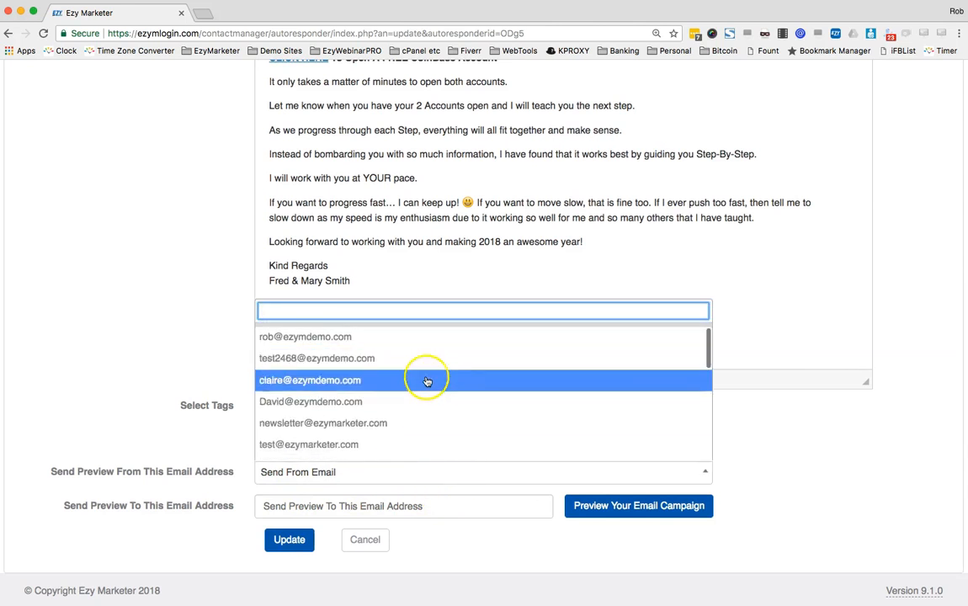
pyautogui.scroll(-8, 427, 381)
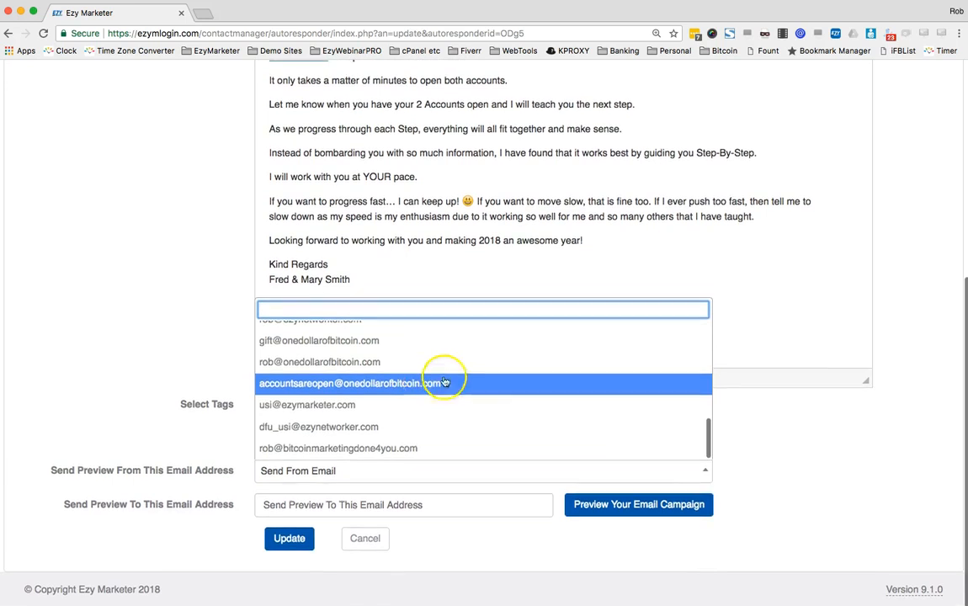
pyautogui.click(861, 427)
pyautogui.click(337, 509)
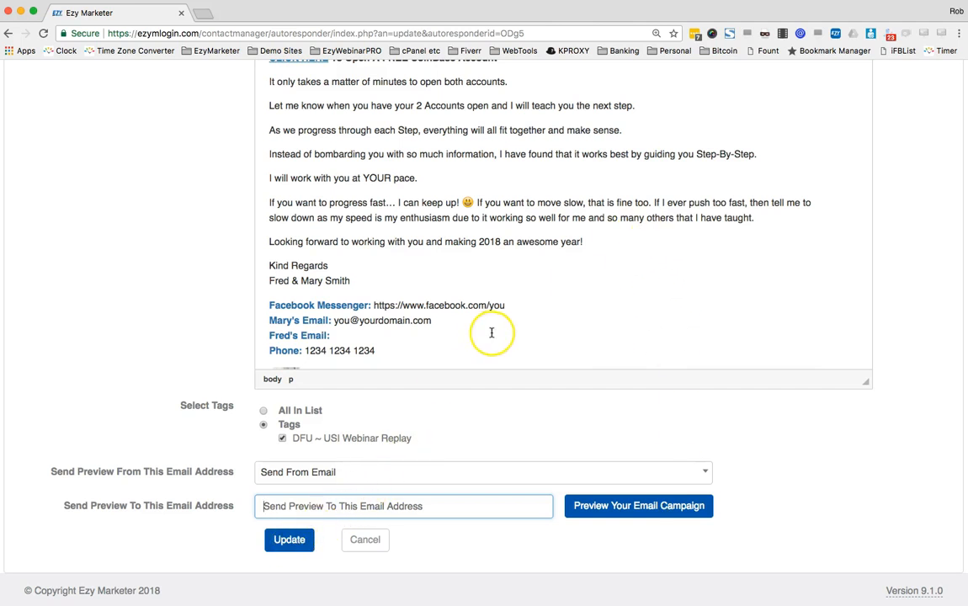
pyautogui.scroll(5, 492, 333)
pyautogui.scroll(10, 625, 273)
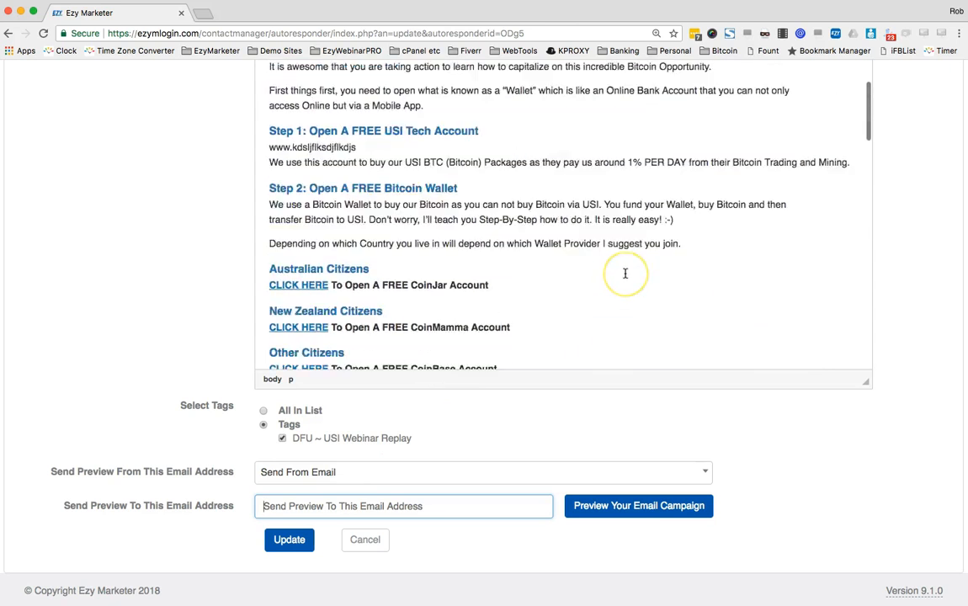
pyautogui.scroll(3, 625, 274)
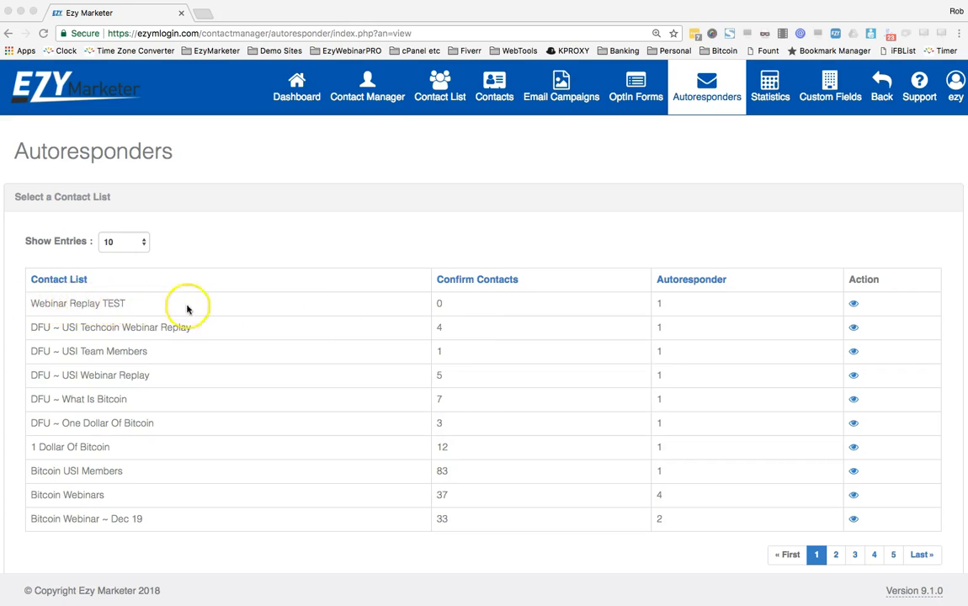
# View Webinar Replay TEST's autoresponders and choose Create an Autoresponder
pyautogui.click(854, 305)
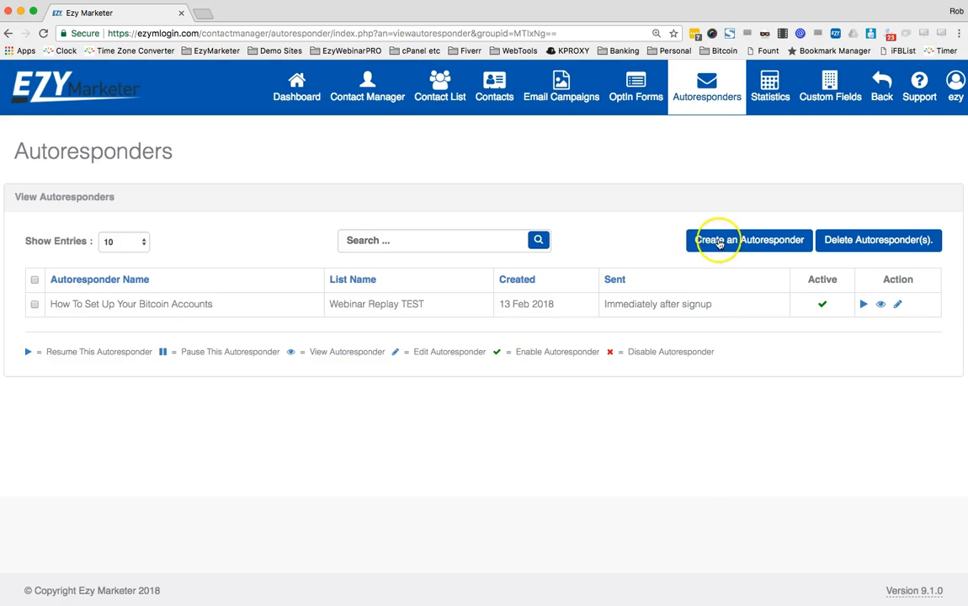
pyautogui.click(746, 241)
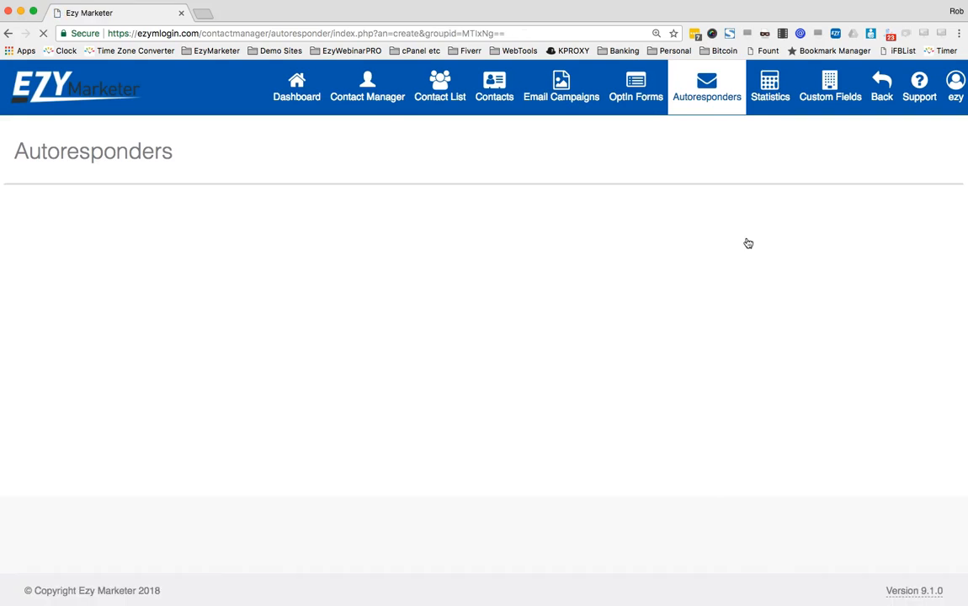
# Name the autoresponder with the author's name followed by 'Test For Training Video'
pyautogui.click(430, 232)
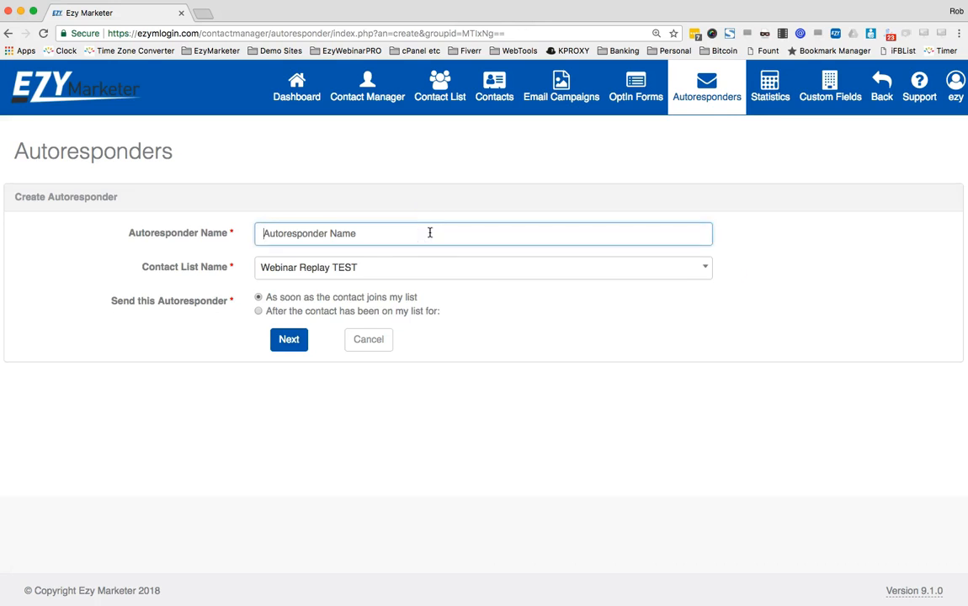
pyautogui.write("Rob's R")
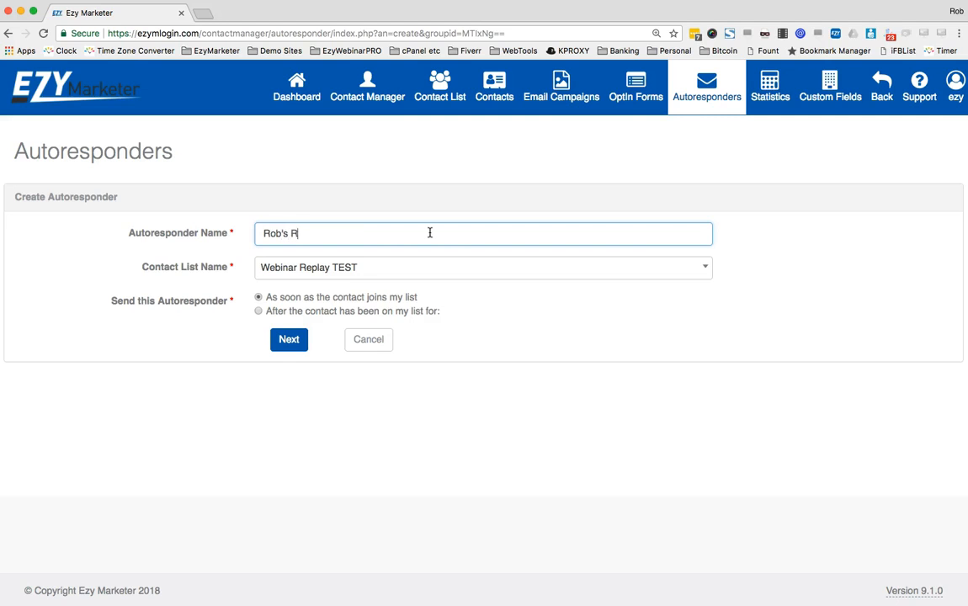
pyautogui.press('BackSpace')
pyautogui.write('Test For Training Video')
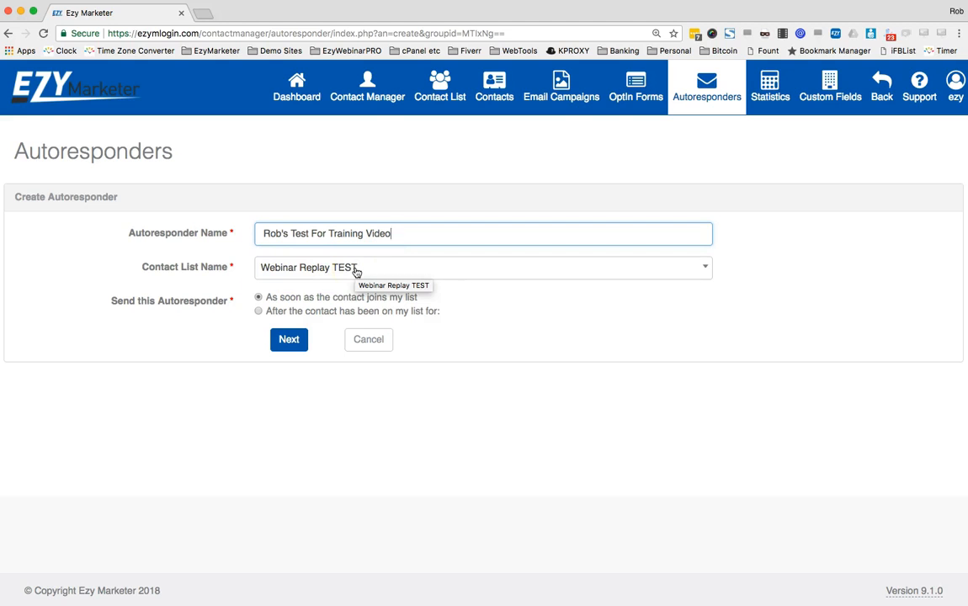
# Set a delay of 1 day instead of hours after signup, then continue to email details
pyautogui.click(259, 312)
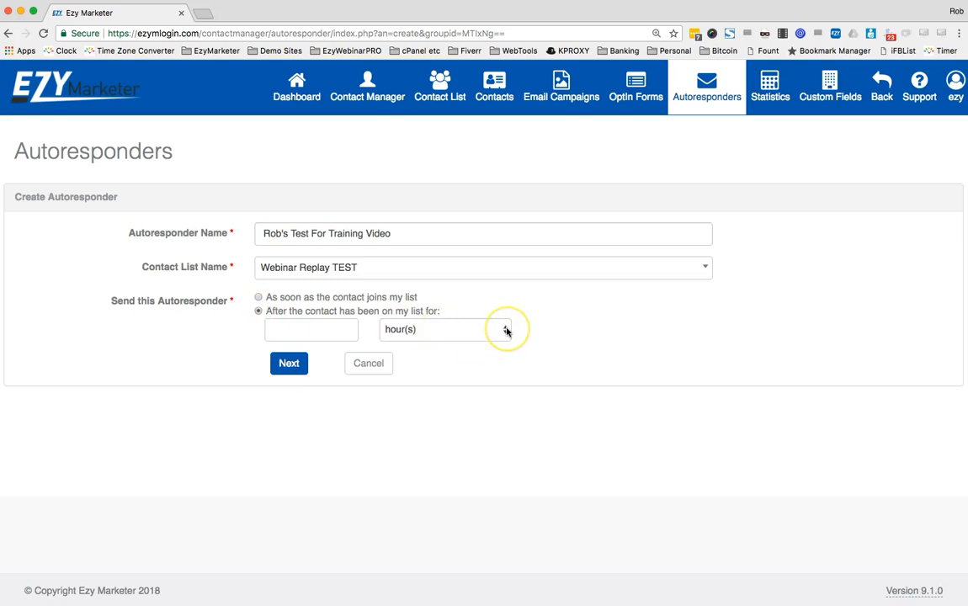
pyautogui.click(312, 331)
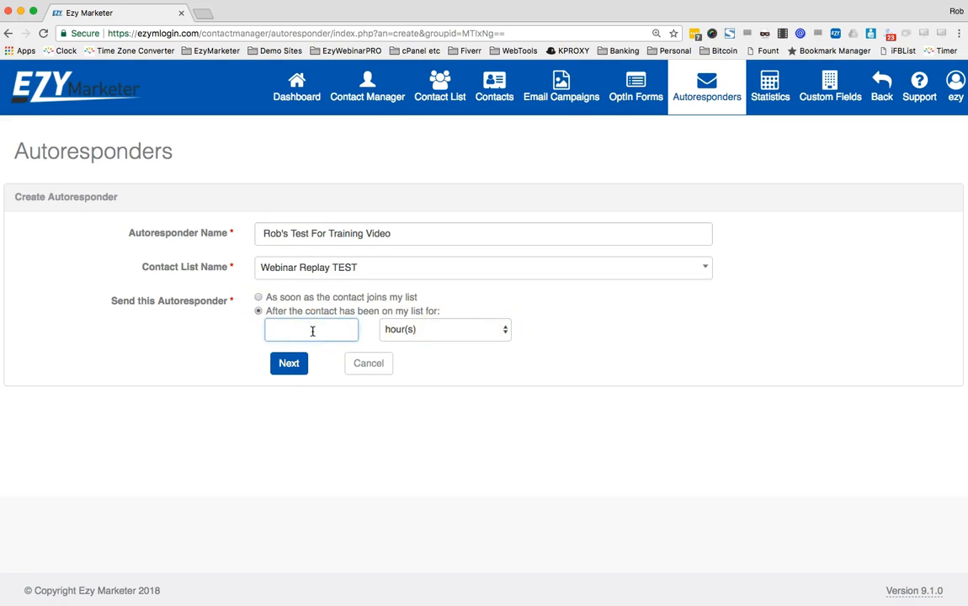
pyautogui.click(502, 329)
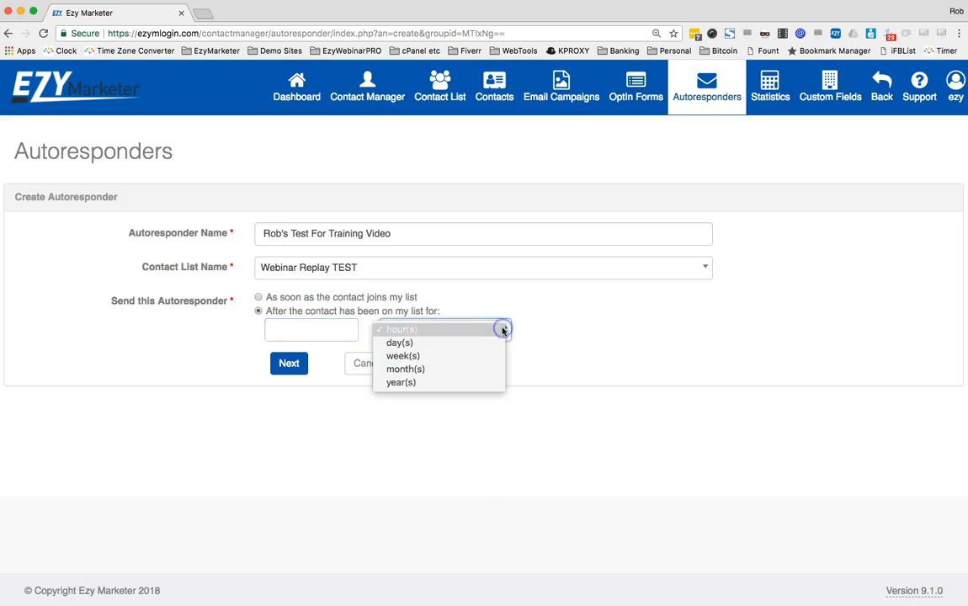
pyautogui.click(469, 358)
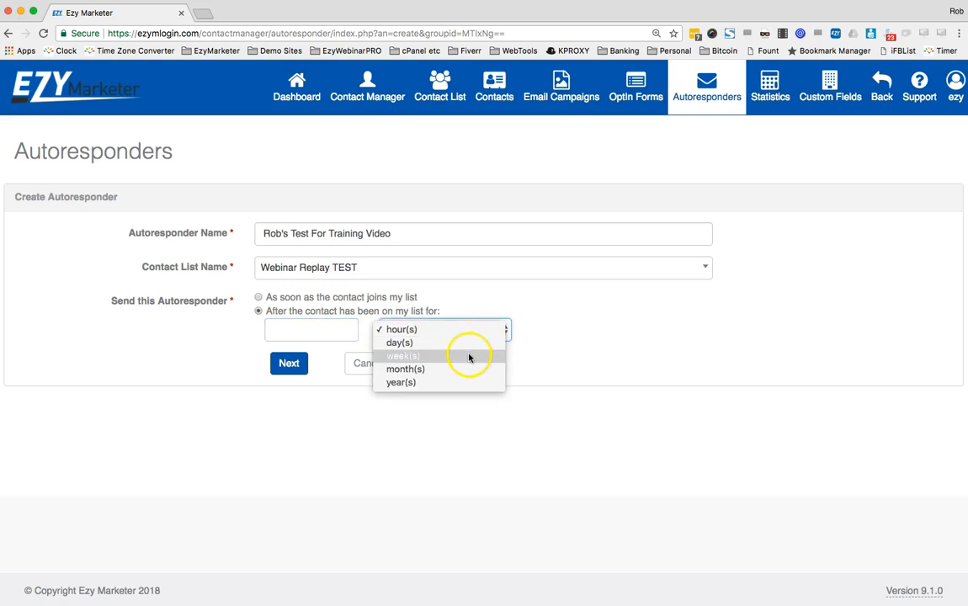
pyautogui.click(581, 334)
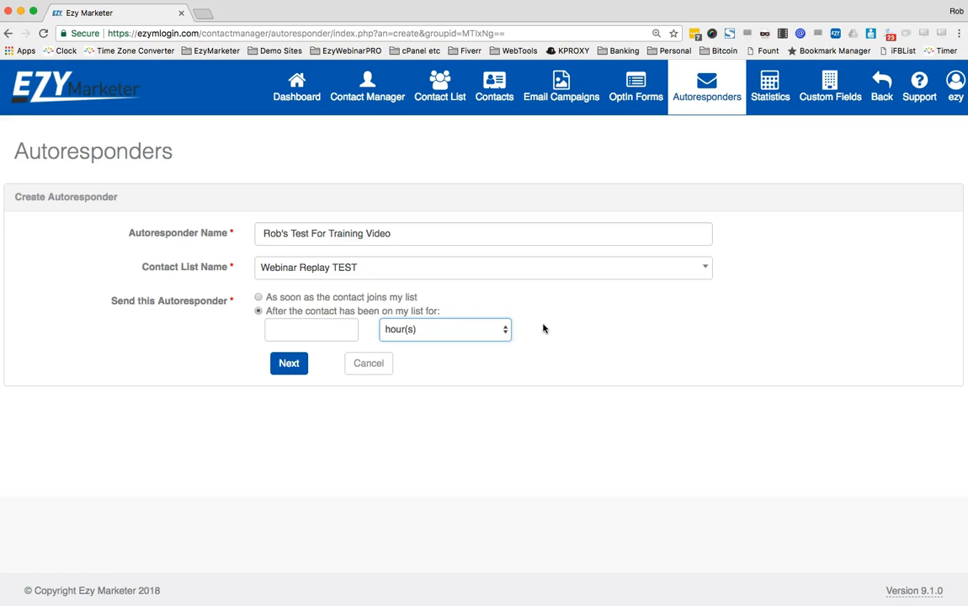
pyautogui.click(503, 330)
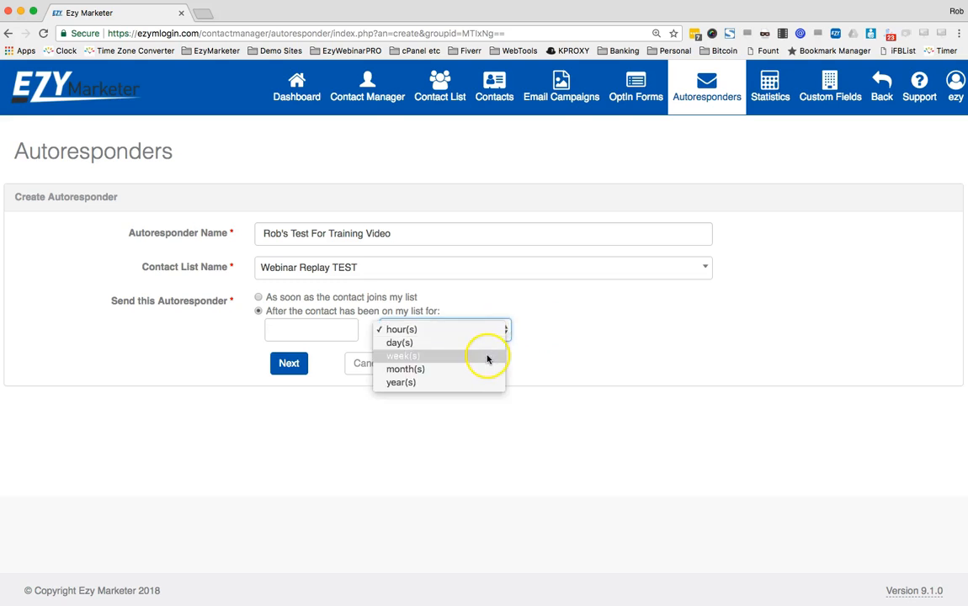
pyautogui.click(491, 343)
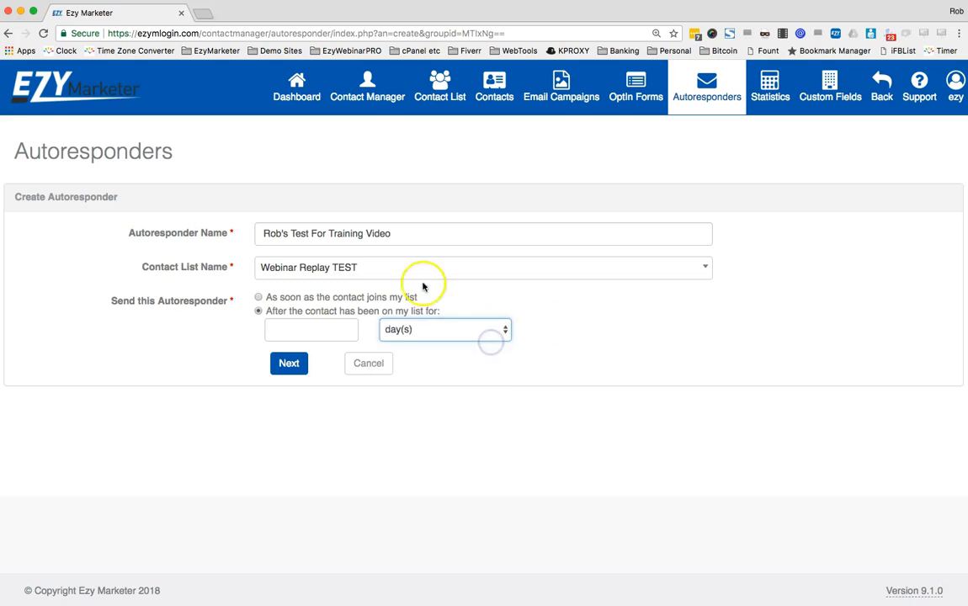
pyautogui.click(292, 364)
pyautogui.write('1')
pyautogui.click(289, 363)
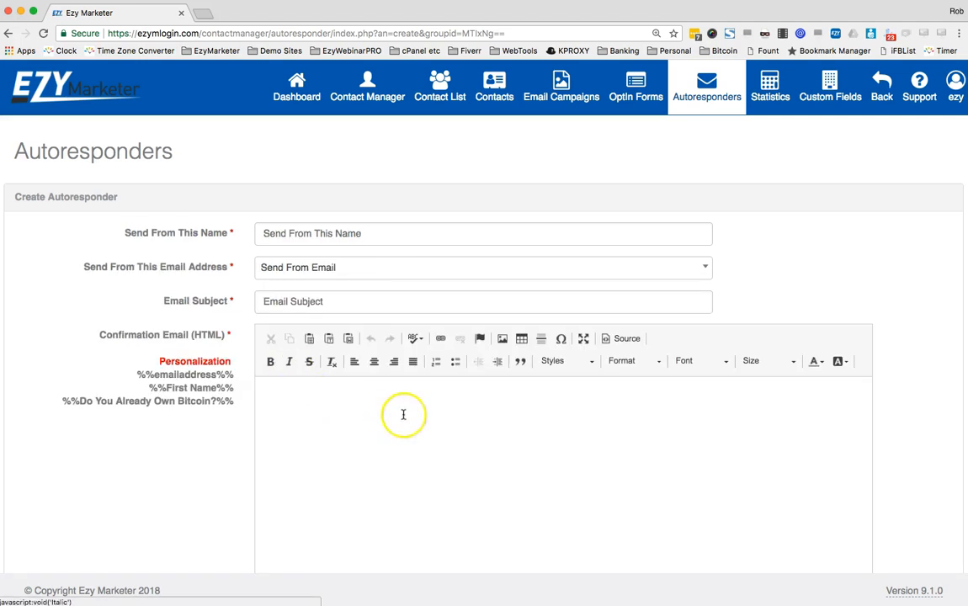
# Replace the autofilled Send From name with the new sender's name
pyautogui.click(412, 233)
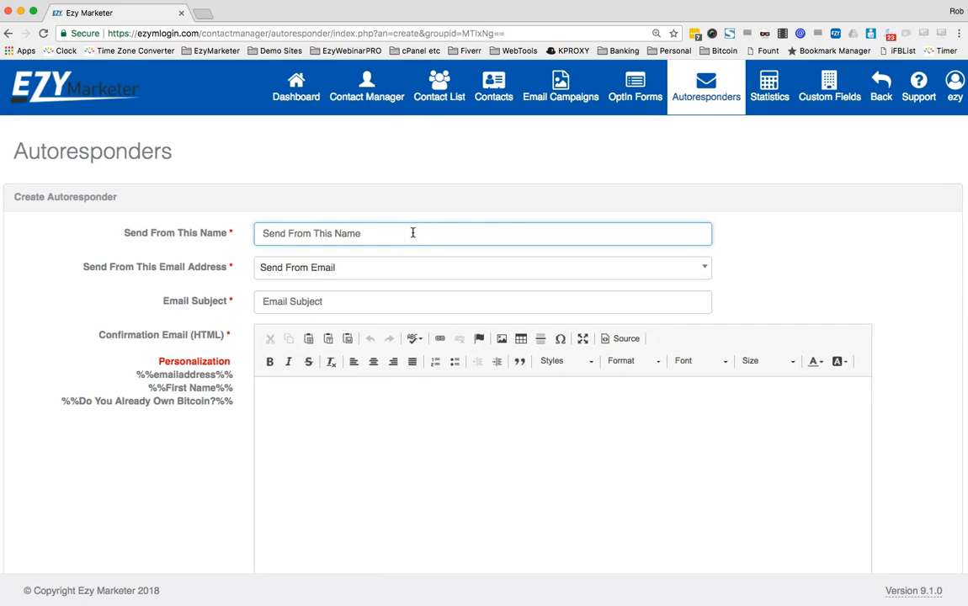
pyautogui.write('Rob ')
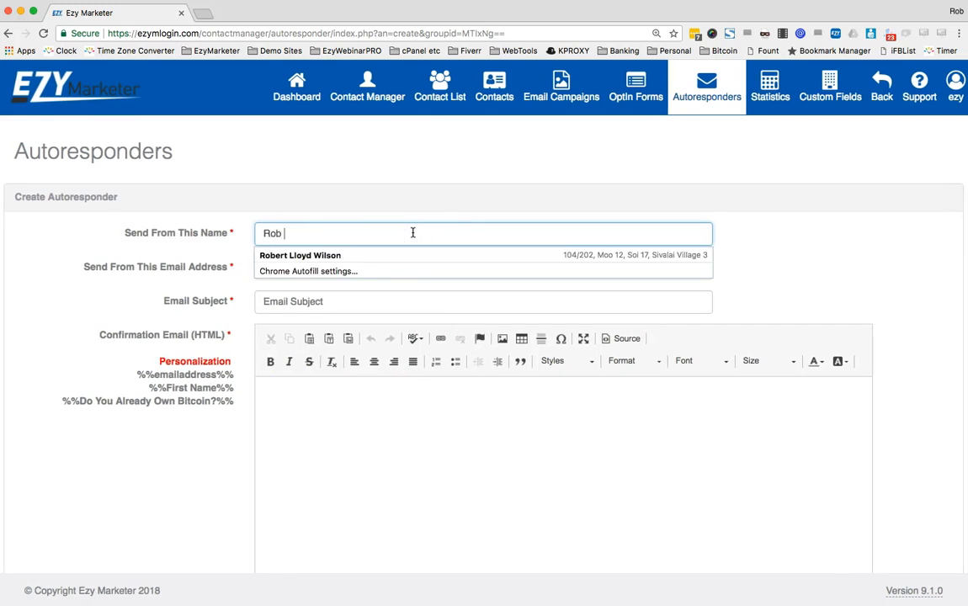
pyautogui.write('Wils')
pyautogui.press('BackSpace')
pyautogui.press('BackSpace')
pyautogui.press('BackSpace')
pyautogui.press('BackSpace')
pyautogui.press('BackSpace')
pyautogui.press('BackSpace')
pyautogui.press('BackSpace')
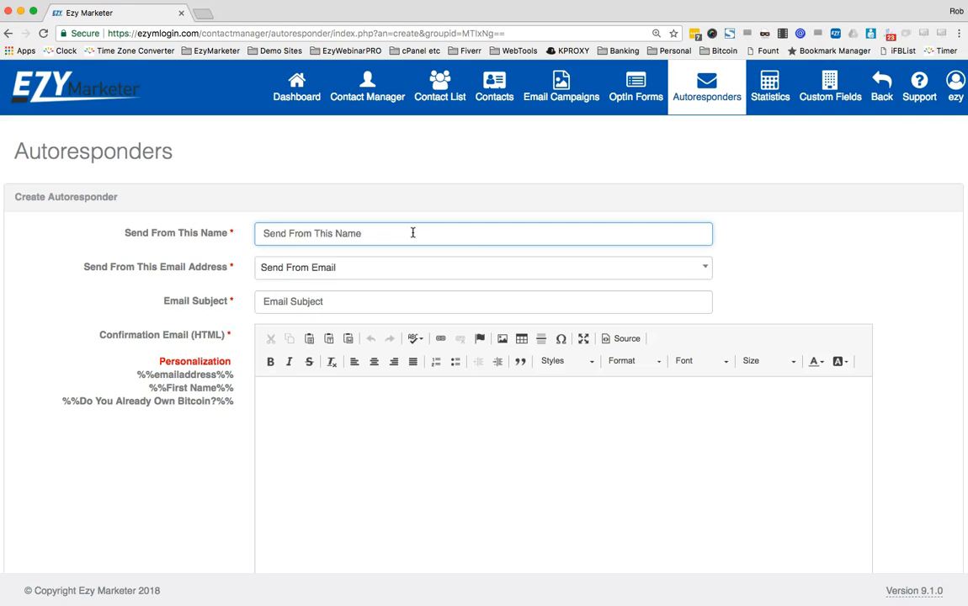
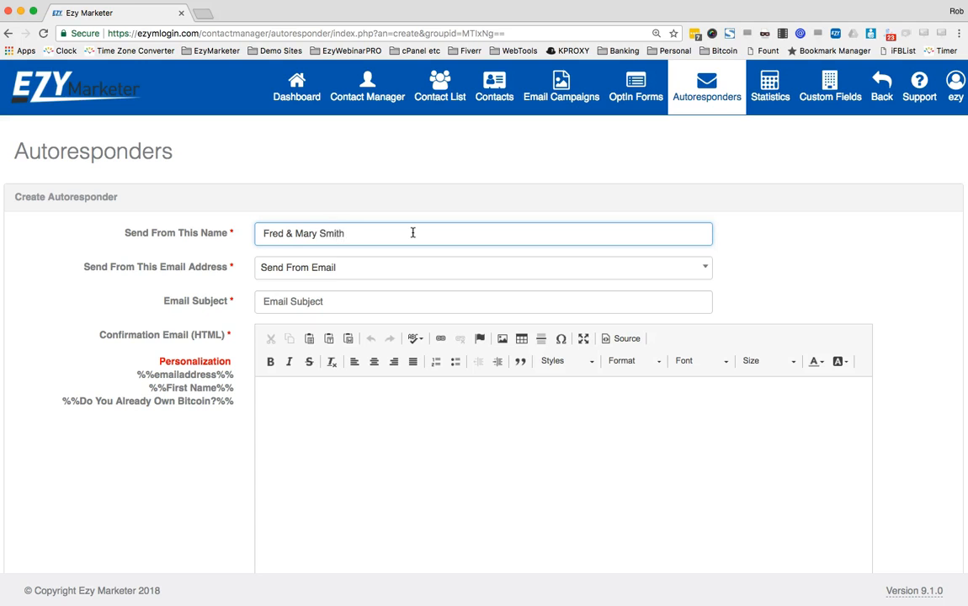
# Check the sender address list without choosing, then move through the subject to the email body
pyautogui.click(500, 268)
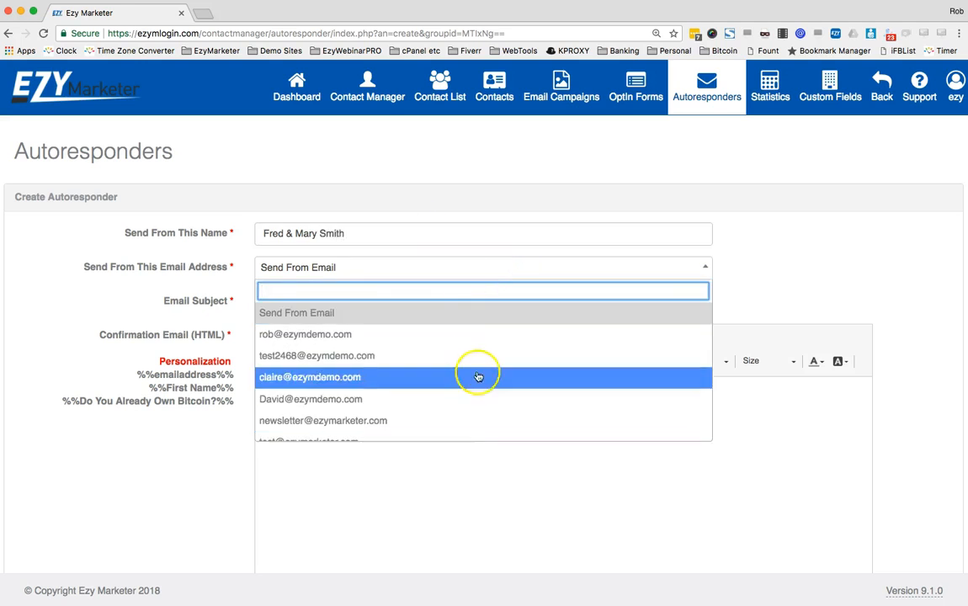
pyautogui.click(473, 271)
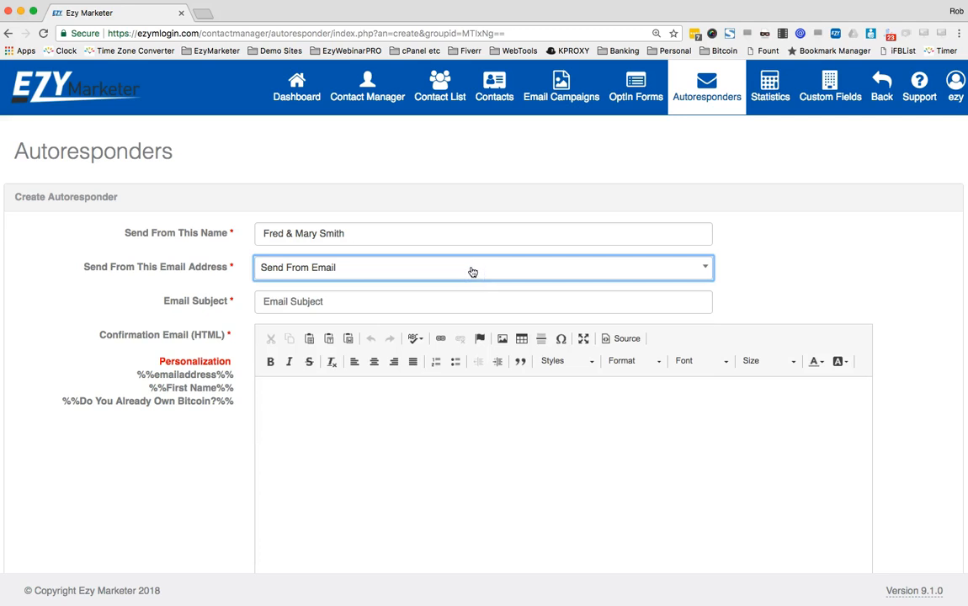
pyautogui.click(370, 300)
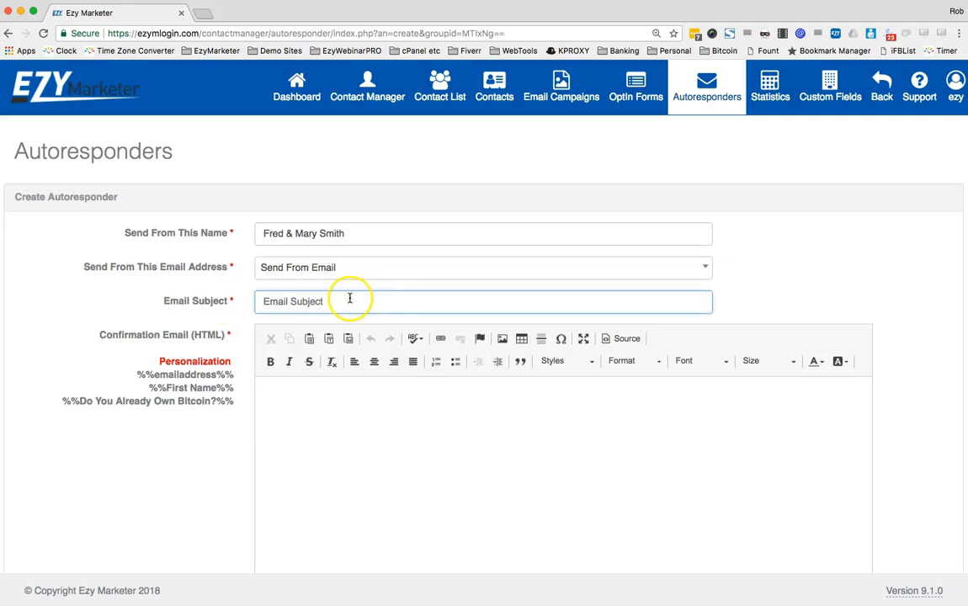
pyautogui.scroll(-3, 625, 456)
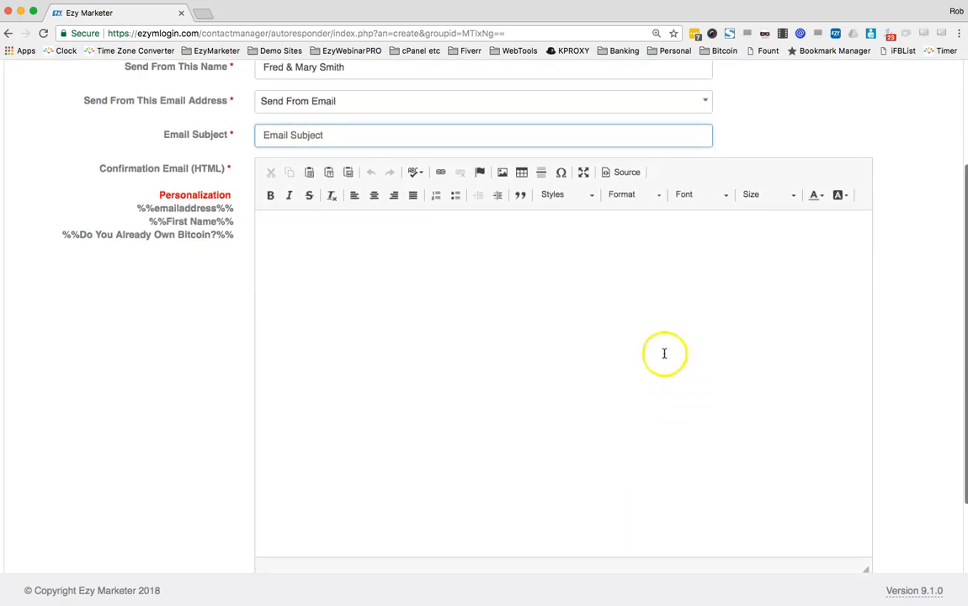
pyautogui.click(535, 353)
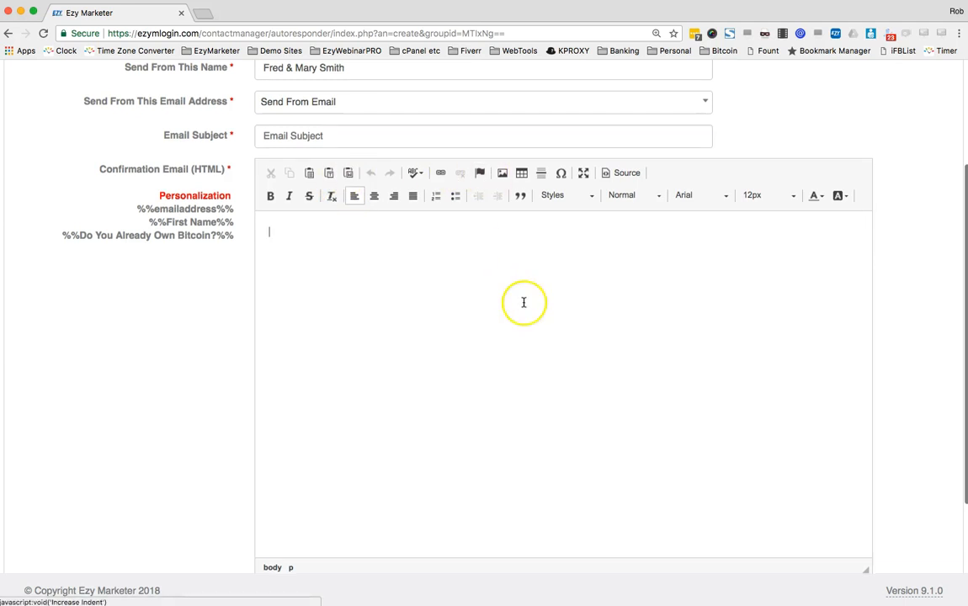
# Write a 'Hi again %%First Name%%' greeting and a check-in about their FREE Bitcoin Account
pyautogui.press('Return')
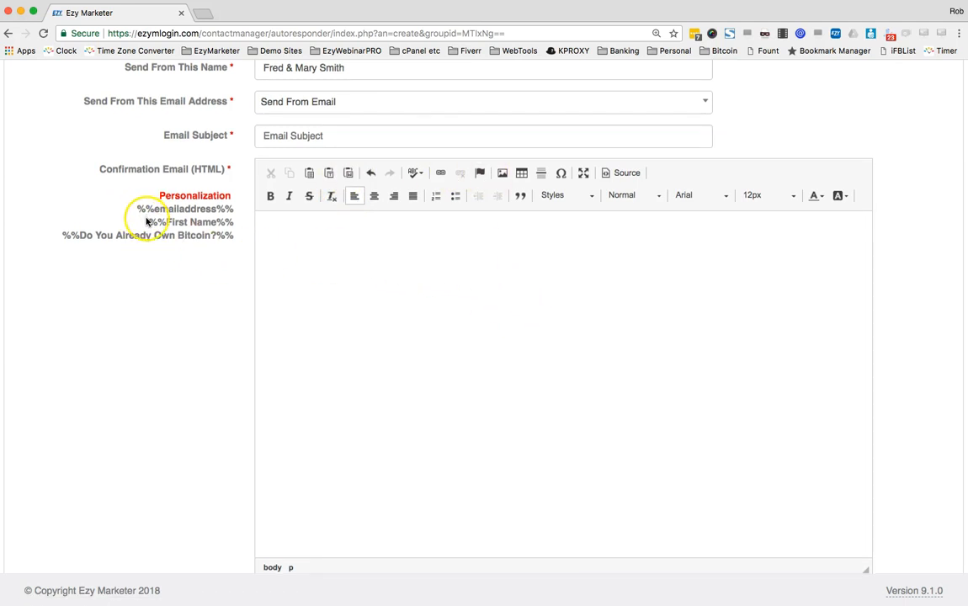
pyautogui.moveTo(157, 221); pyautogui.dragTo(240, 221)
pyautogui.press('super+c')
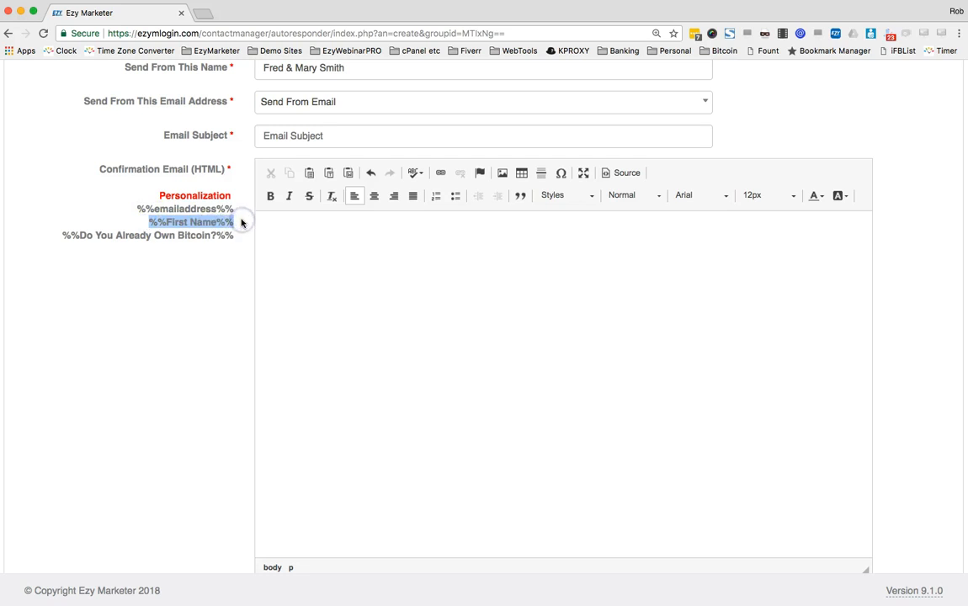
pyautogui.click(309, 255)
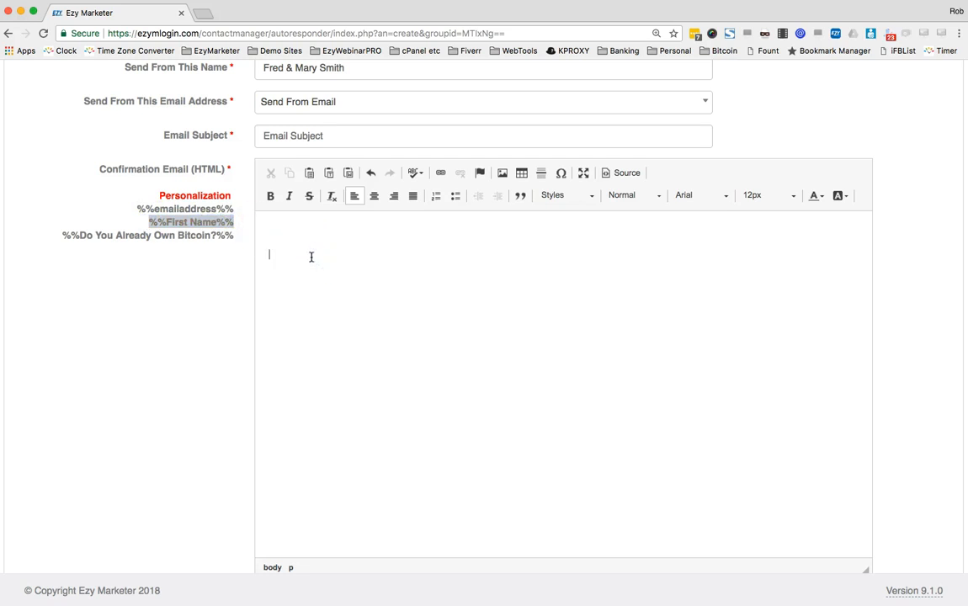
pyautogui.write('Hi again')
pyautogui.press('super+v')
pyautogui.write('ick message to see how you are going with opening your FREE Bitcoin')
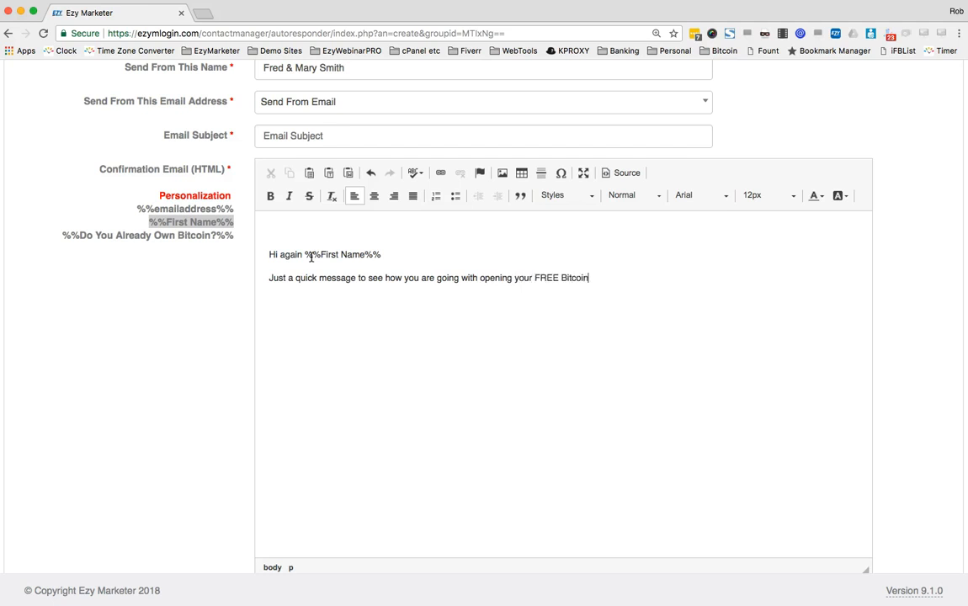
pyautogui.write(' Accou')
pyautogui.write('Doi')
pyautogui.write('t he')
pyautogui.write('ssitate to conta')
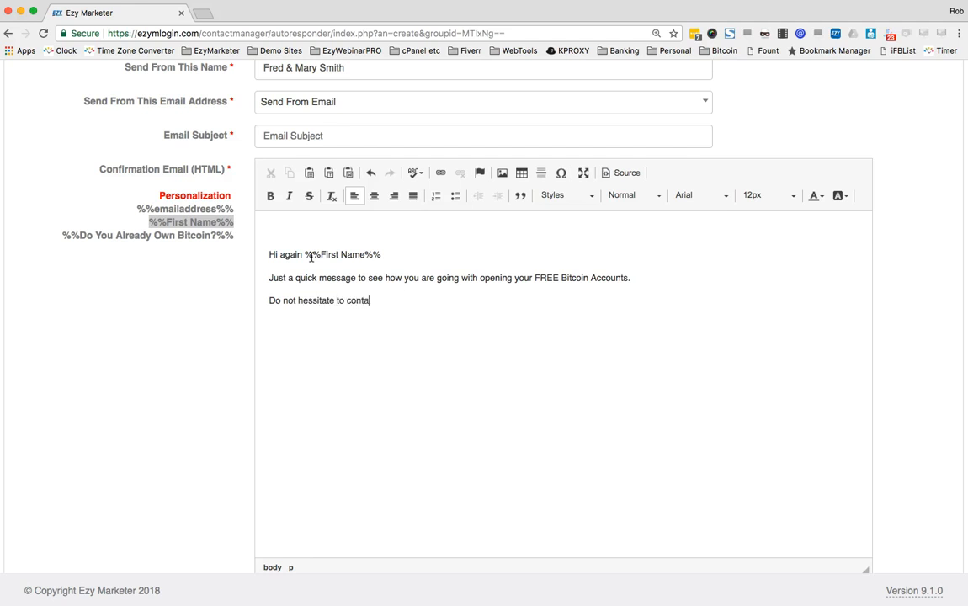
pyautogui.write('can be of any help0')
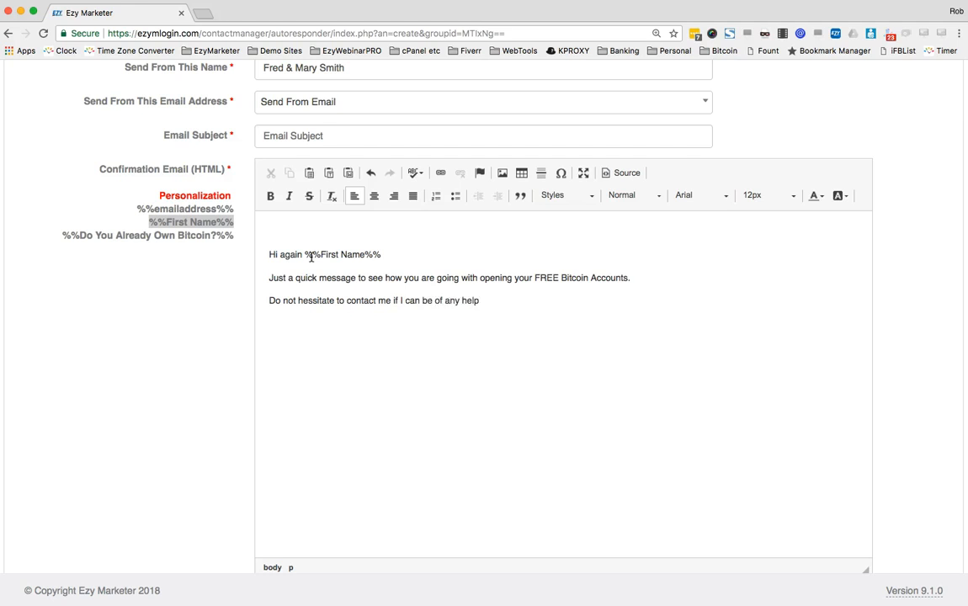
# Add a 'Yours Sincerely Your Name' sign-off and a 'P.S. I thought you might enjoy this video' line
pyautogui.press('Return')
pyautogui.write('Yours Sincerely ')
pyautogui.write('Your Name')
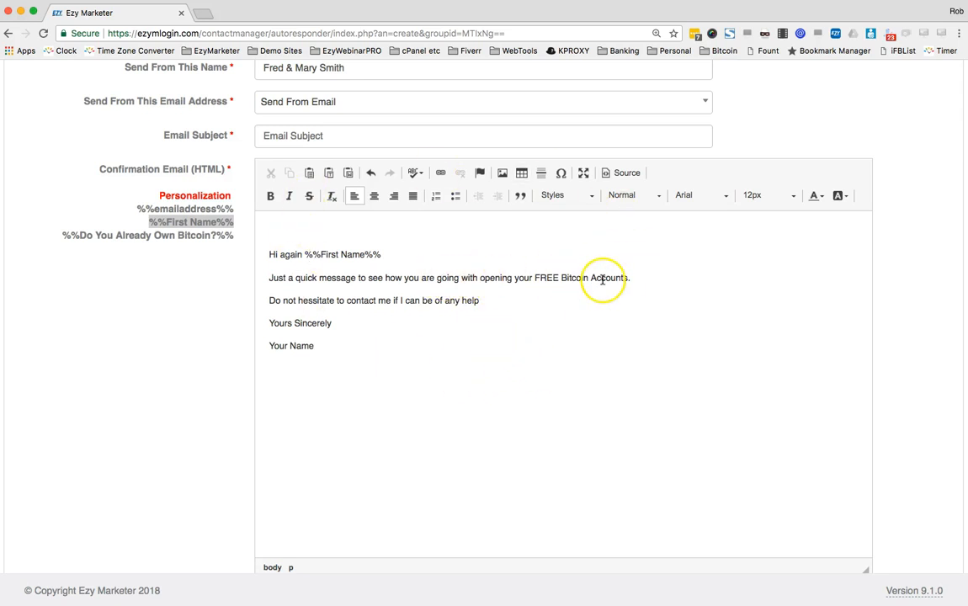
pyautogui.press('Return')
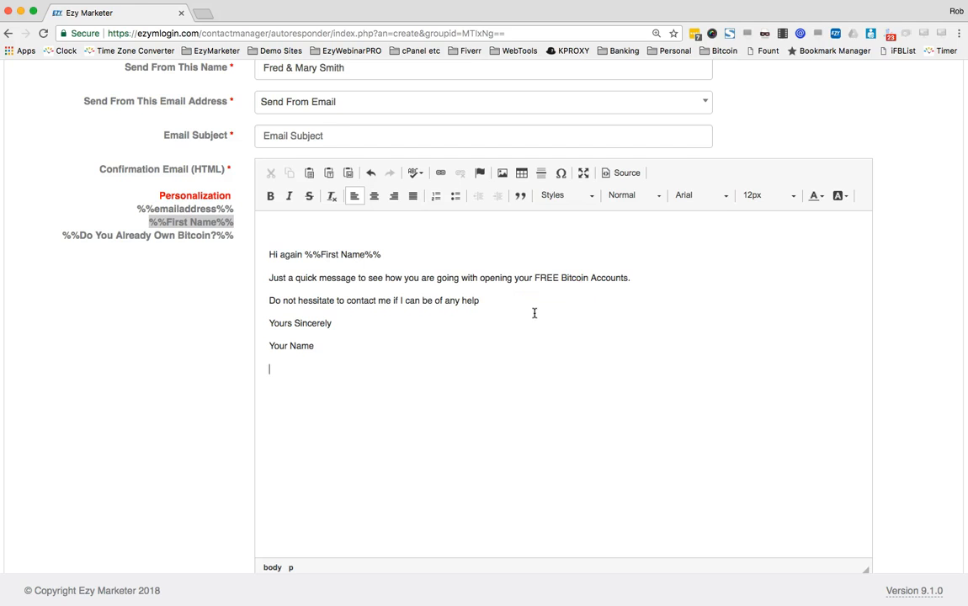
pyautogui.write('P.S. I thought you might')
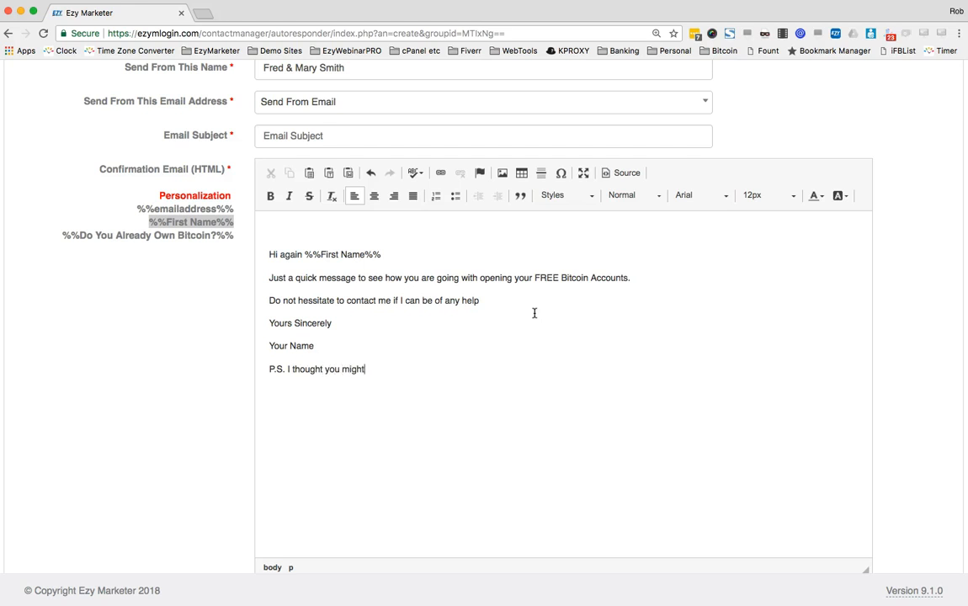
pyautogui.write(' enjoy this video too.')
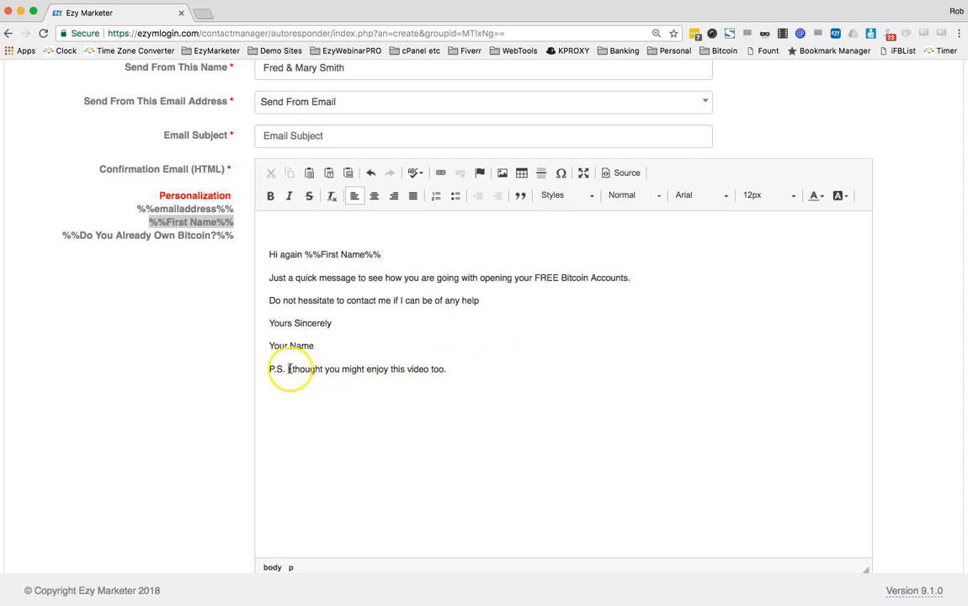
pyautogui.moveTo(286, 369); pyautogui.dragTo(465, 370)
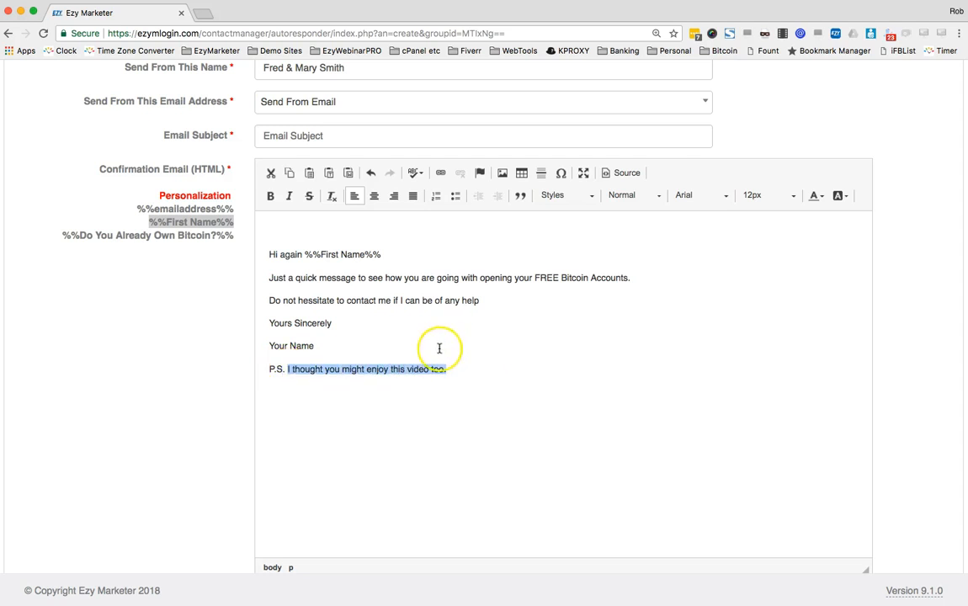
pyautogui.click(440, 173)
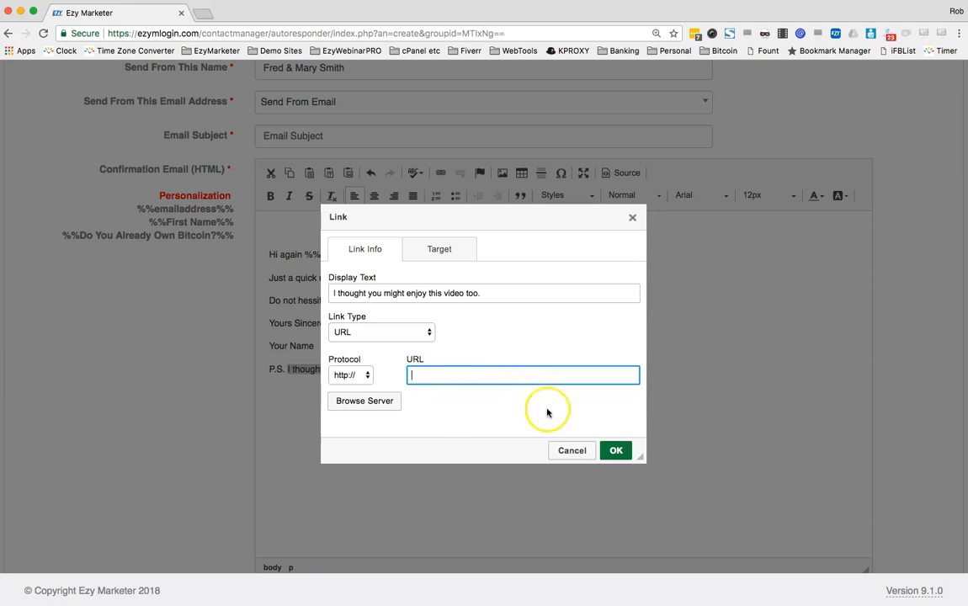
pyautogui.click(568, 450)
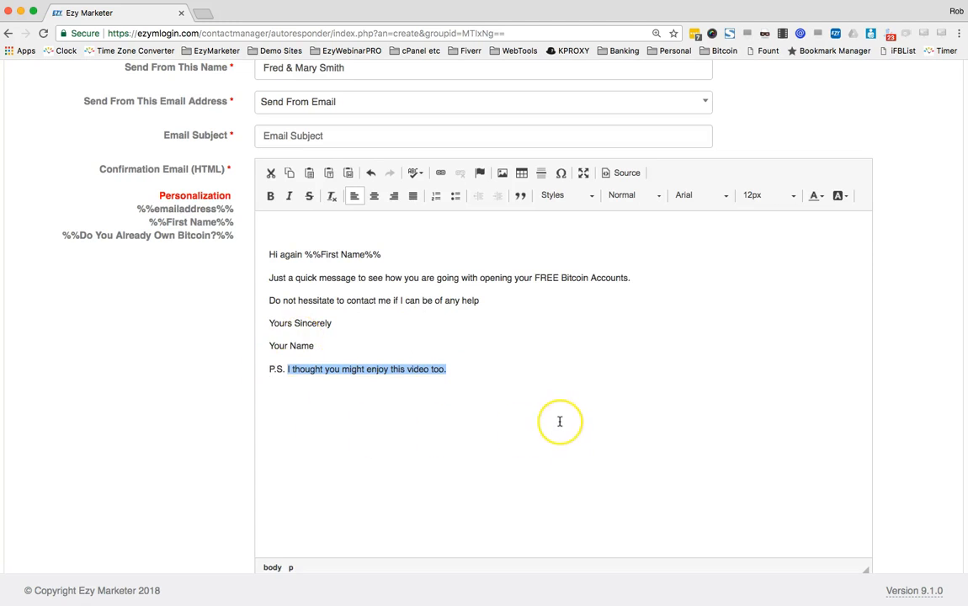
pyautogui.scroll(-5, 559, 421)
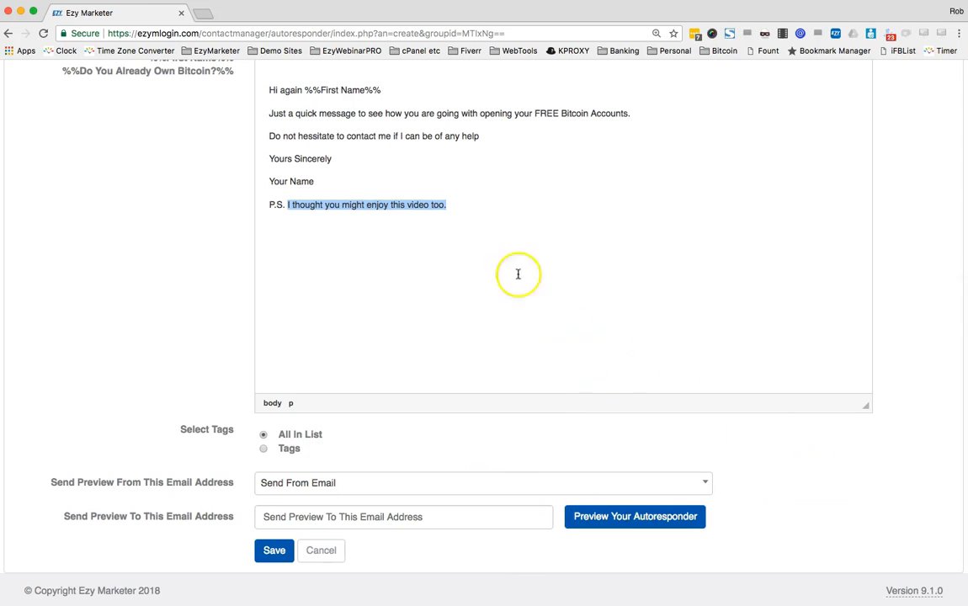
# After a rejected save, choose a Send From email address
pyautogui.click(275, 551)
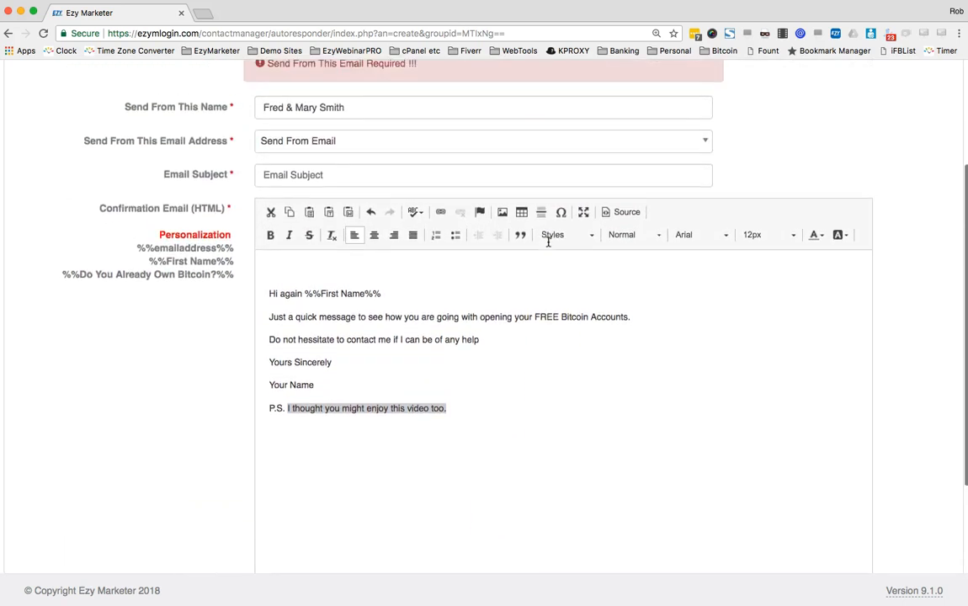
pyautogui.click(344, 154)
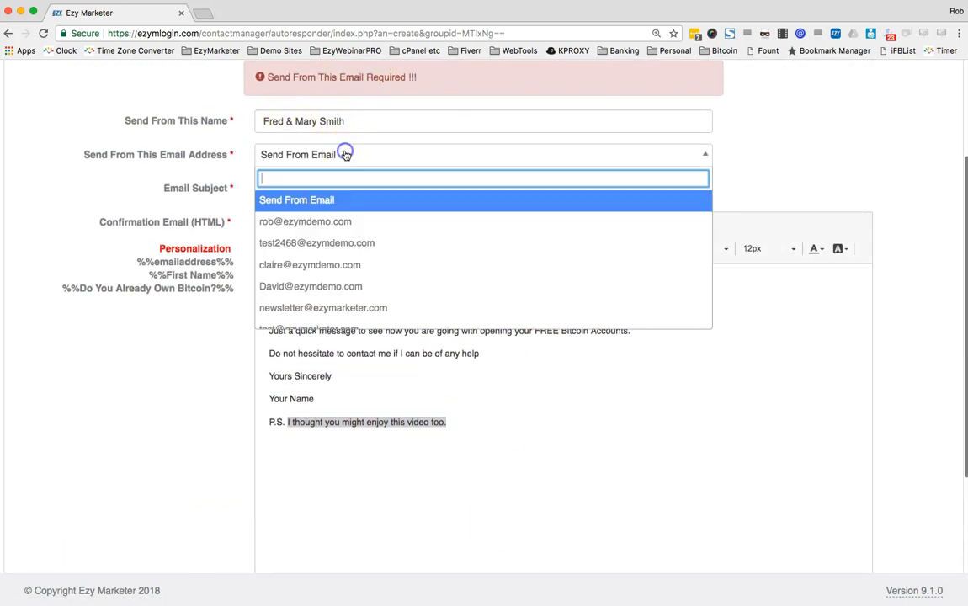
pyautogui.click(339, 222)
# Set the email subject to 'Test Autoresponder' and save the autoresponder
pyautogui.click(343, 139)
pyautogui.write('Test')
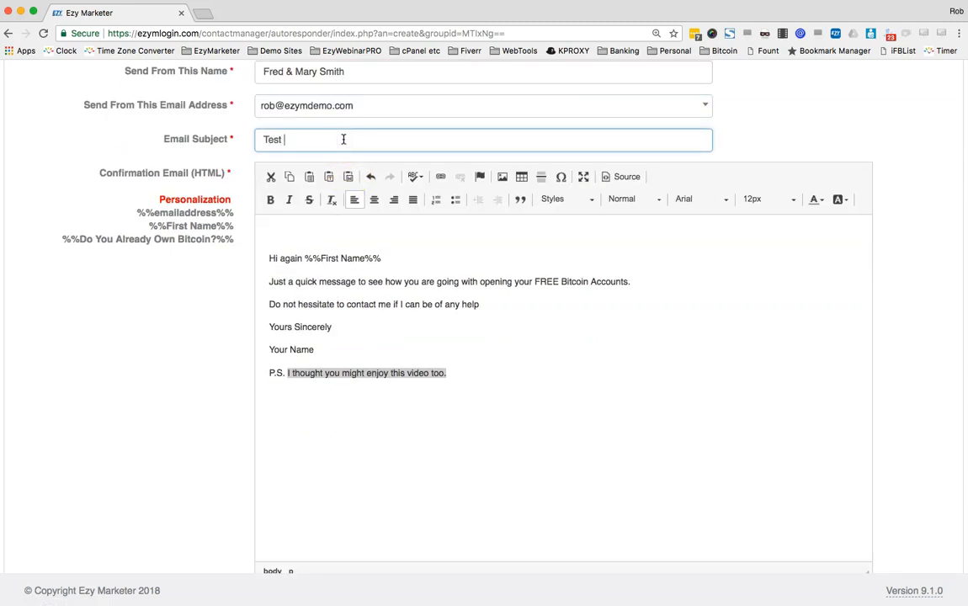
pyautogui.write(' Autoresponder')
pyautogui.scroll(-1, 324, 275)
pyautogui.scroll(-5, 324, 275)
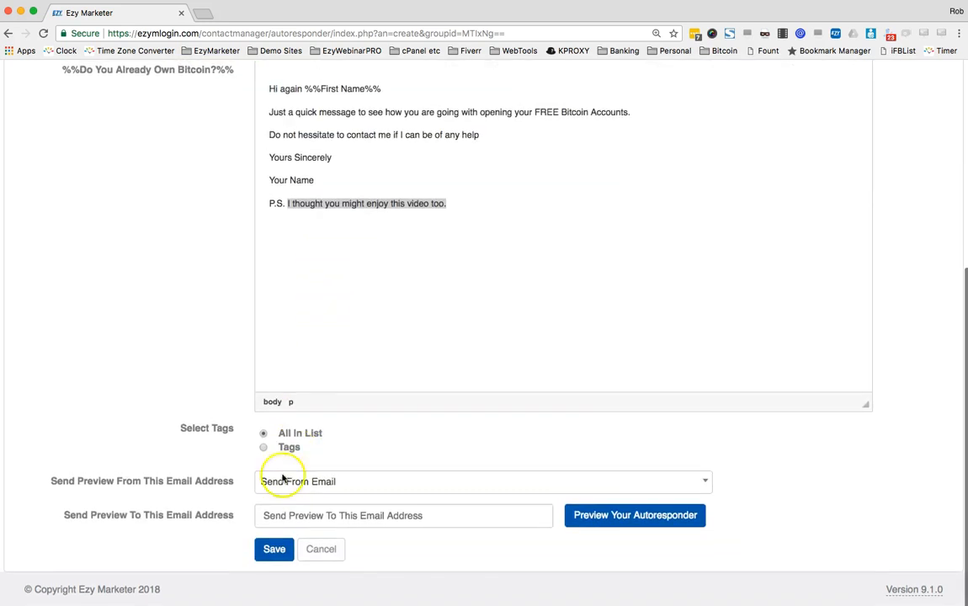
pyautogui.click(275, 550)
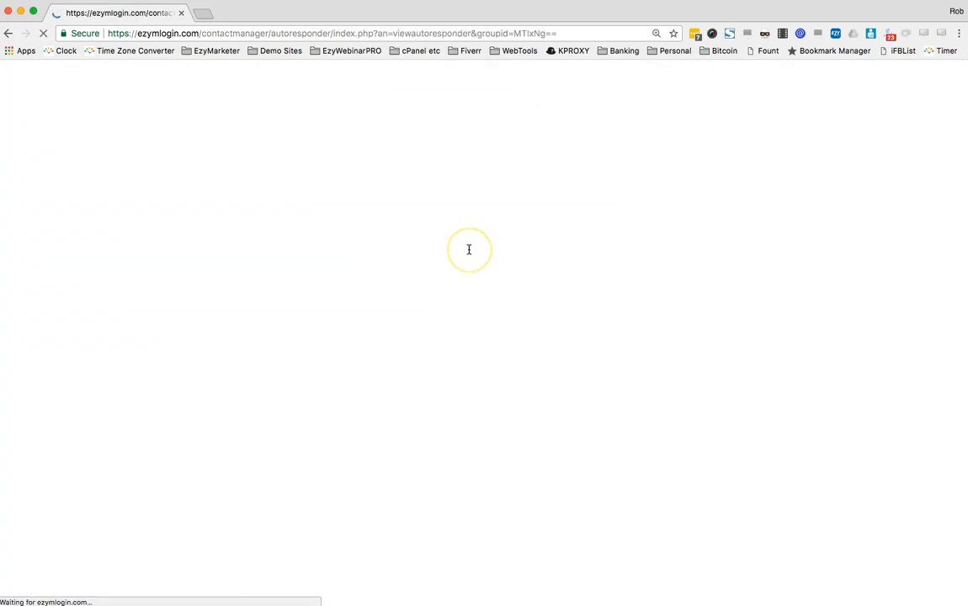